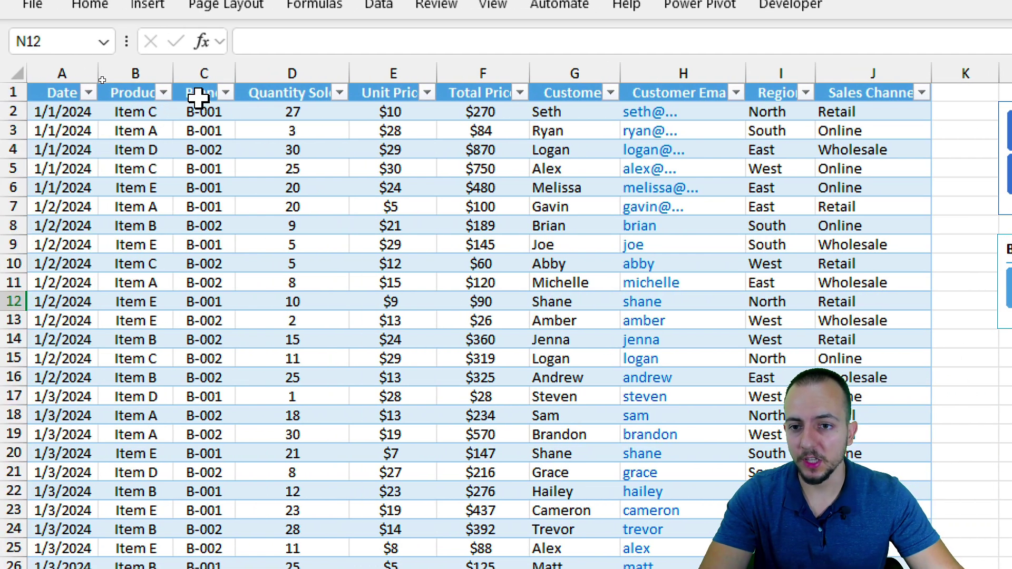
- Set the Region slicer to West and the Product slicer to Item B, leaving 6 of 133 records
click(226, 93)
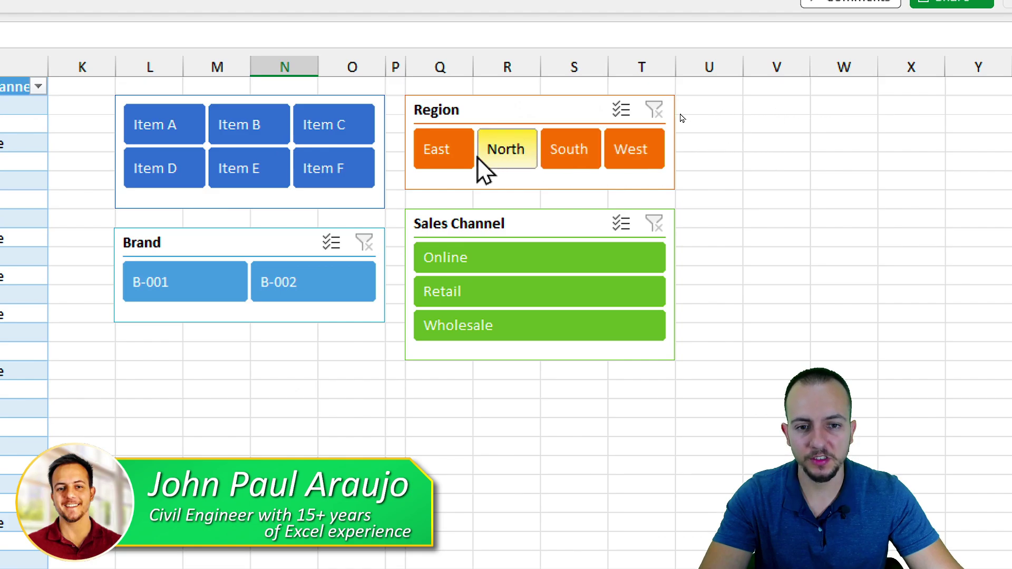
click(496, 165)
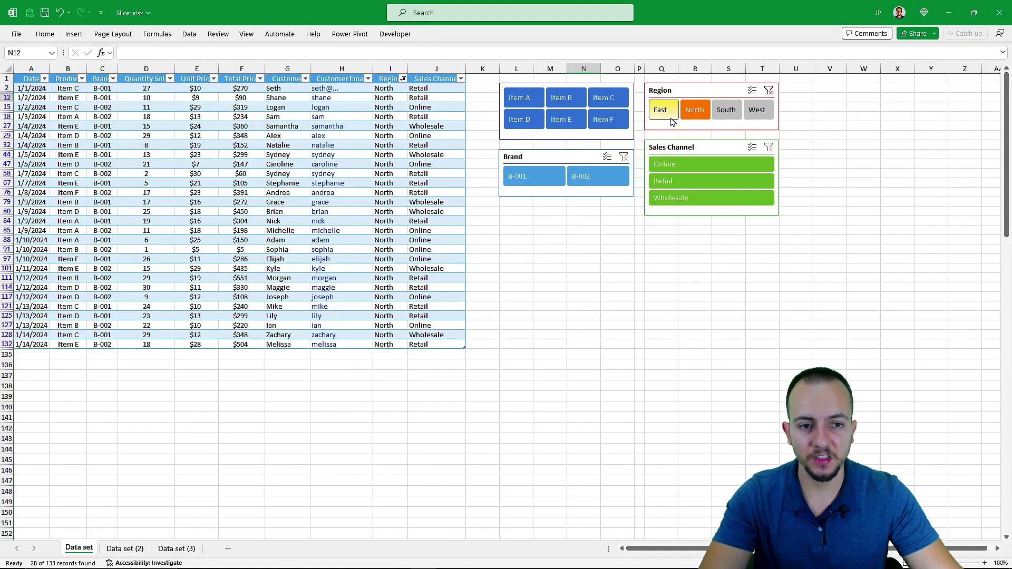
click(438, 149)
click(570, 149)
click(632, 150)
click(696, 111)
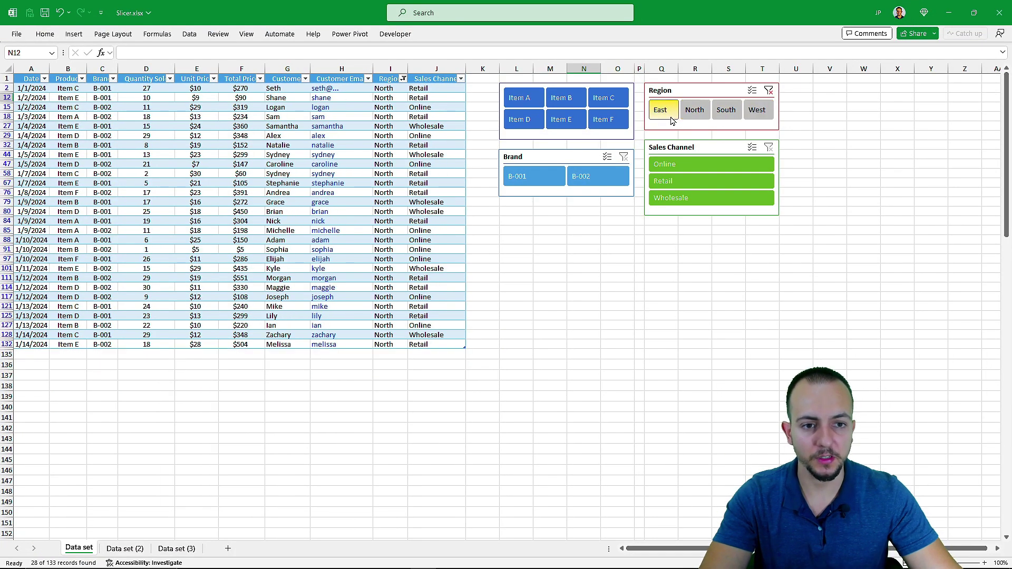
click(661, 111)
click(726, 111)
click(694, 111)
click(673, 117)
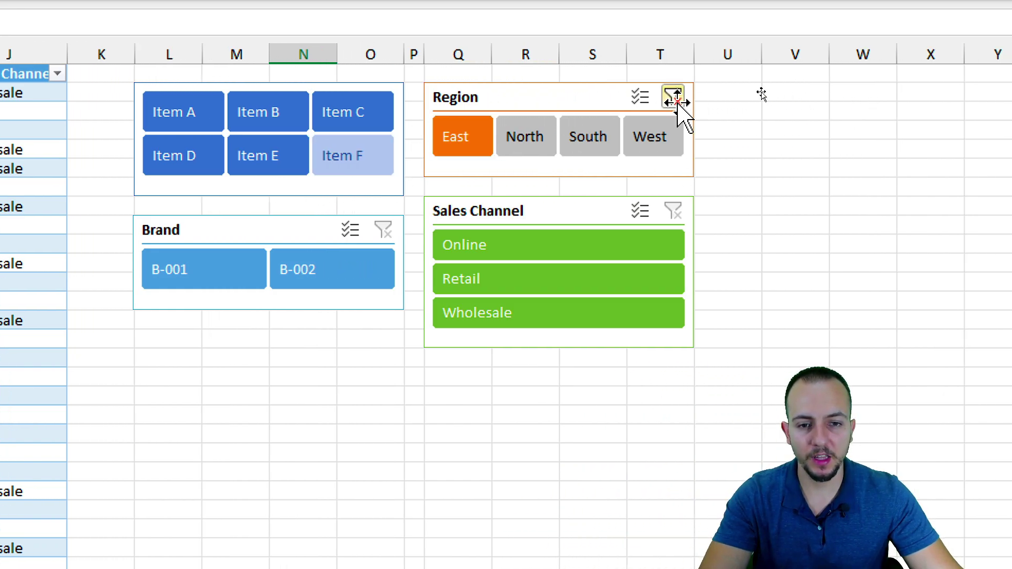
click(652, 140)
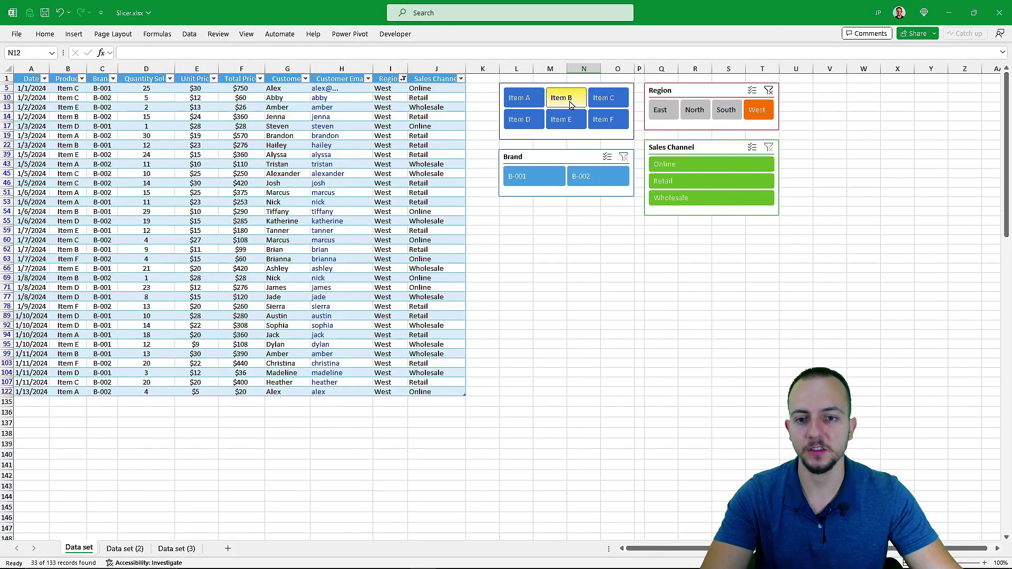
click(569, 100)
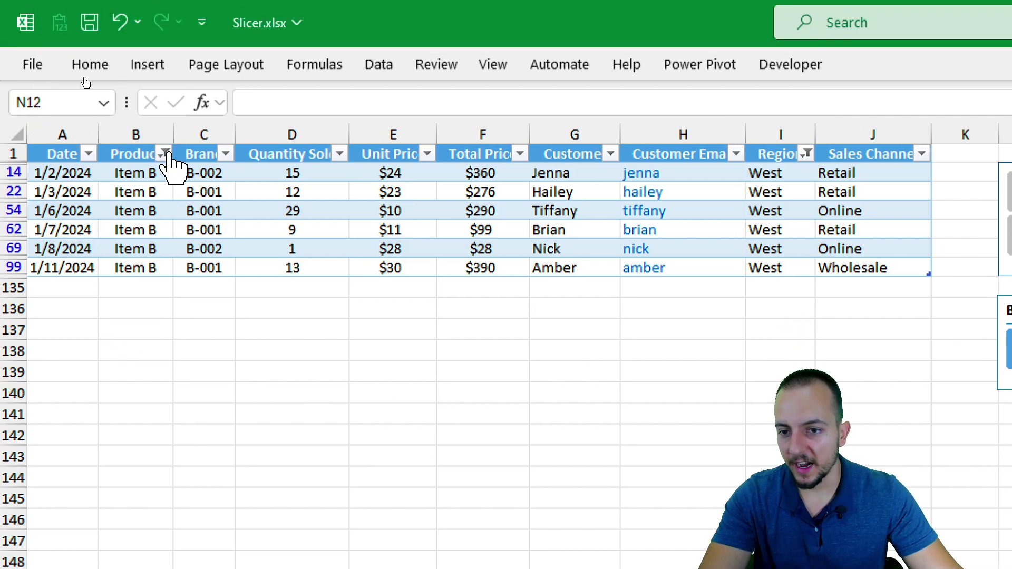
- Check the Product column's filter list and dismiss it without changes
click(154, 84)
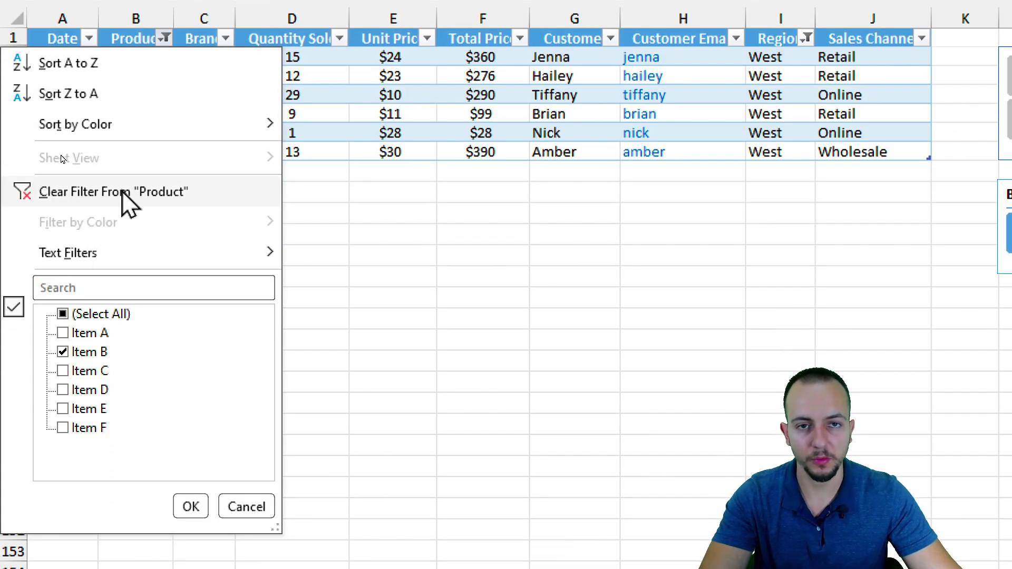
click(82, 371)
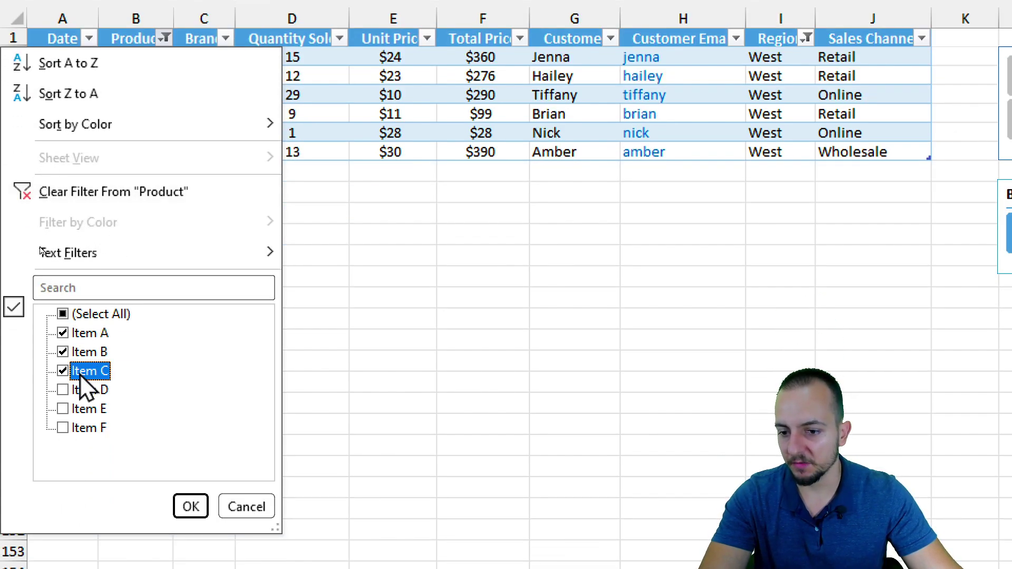
click(264, 506)
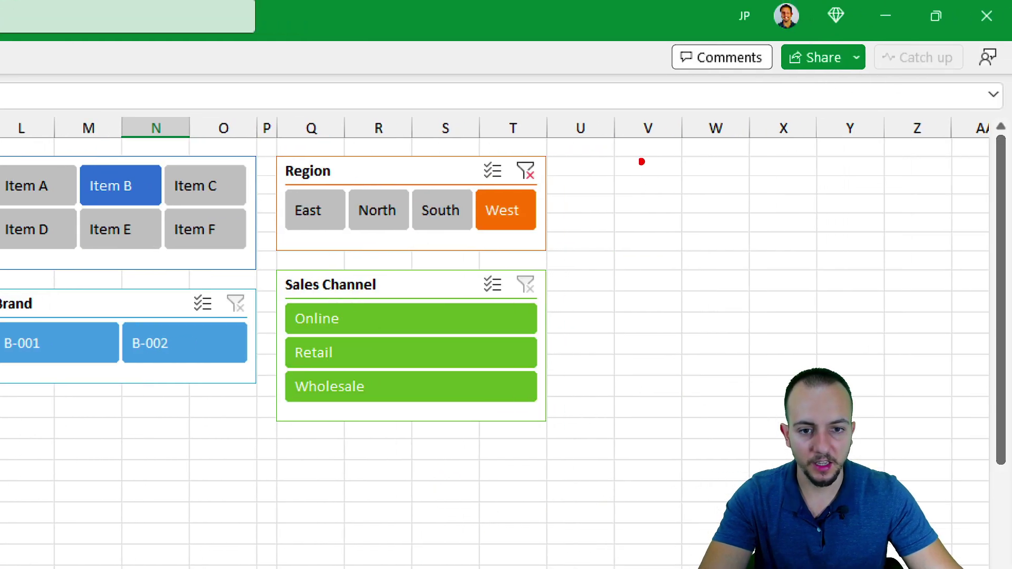
- Clear the Region slicer filter so all regions show, then check the Quantity Sold filter list
mouse_move(635, 142)
mouse_down()
mouse_move(674, 192)
mouse_move(704, 142)
mouse_up()
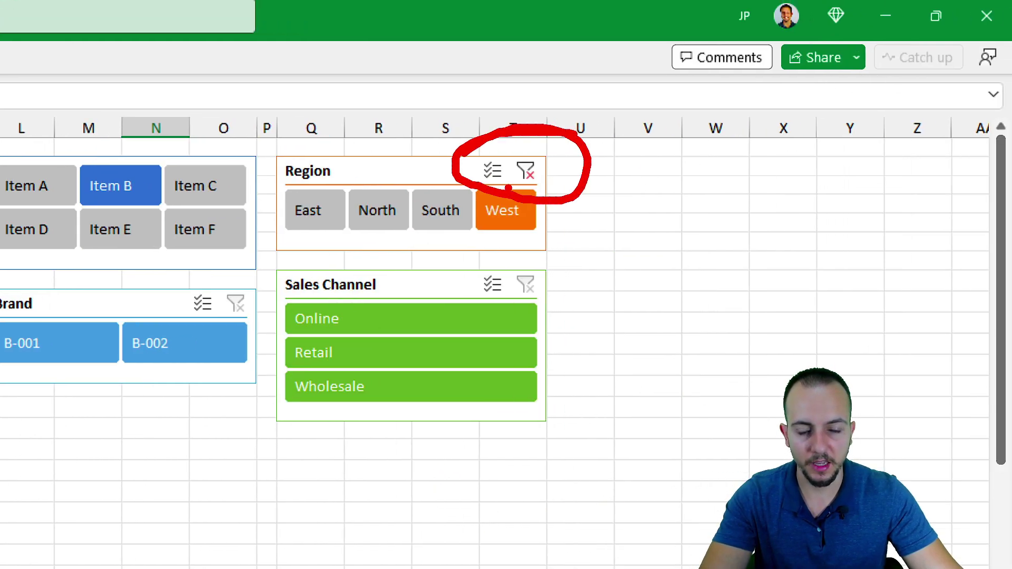
key(Escape)
click(525, 173)
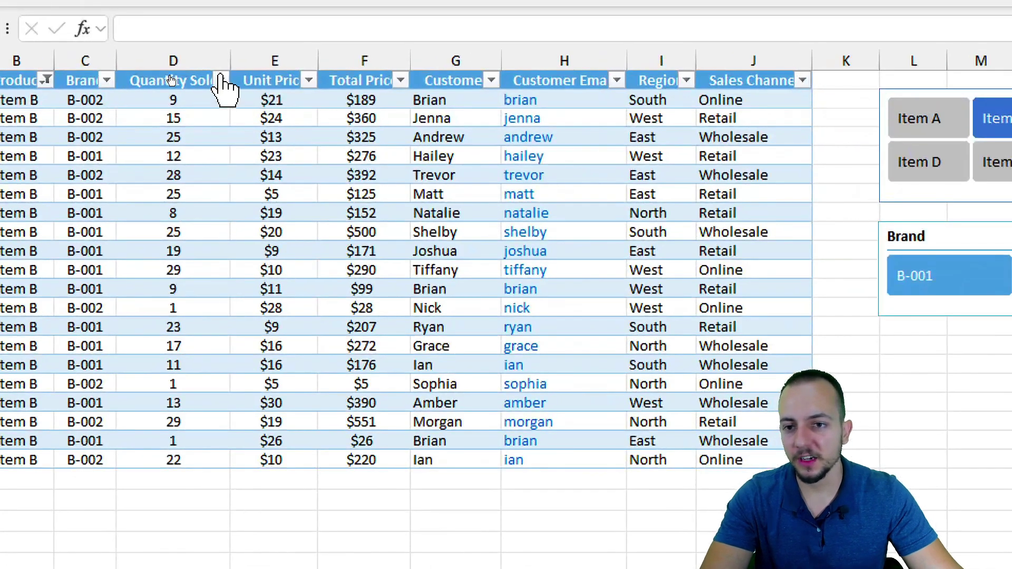
click(170, 78)
key(Escape)
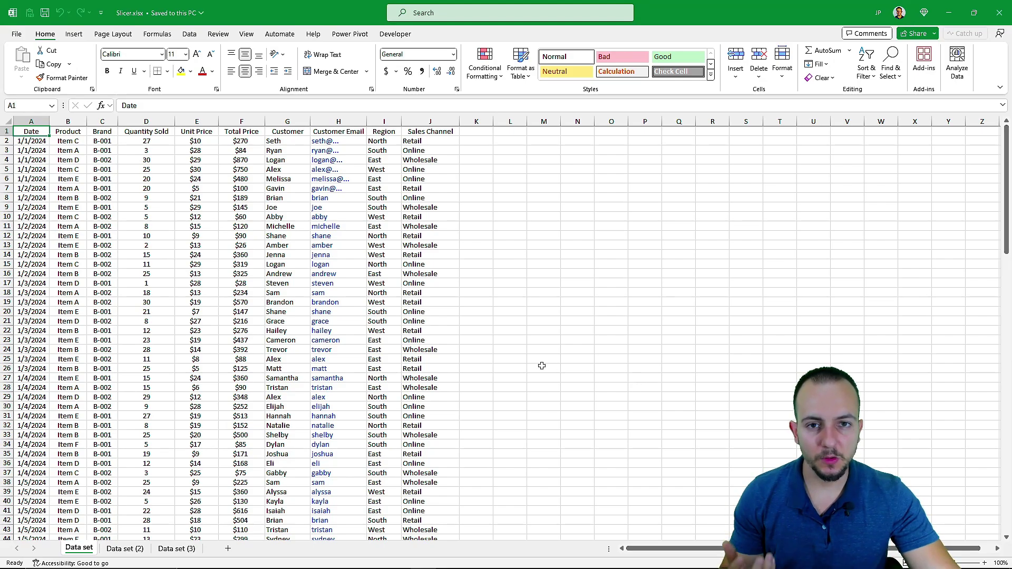
scroll(542, 366, down, 20)
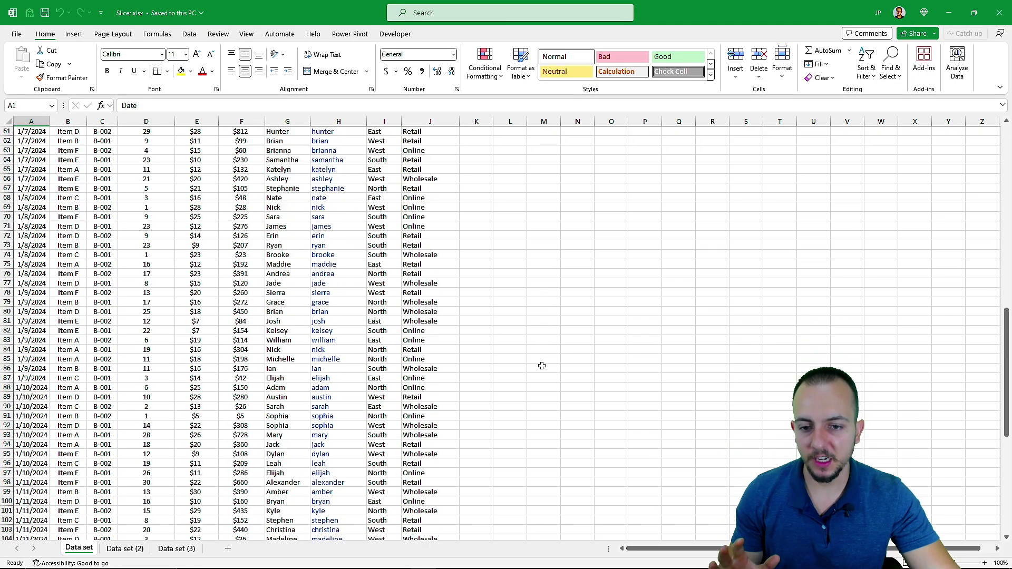
scroll(541, 366, up, 20)
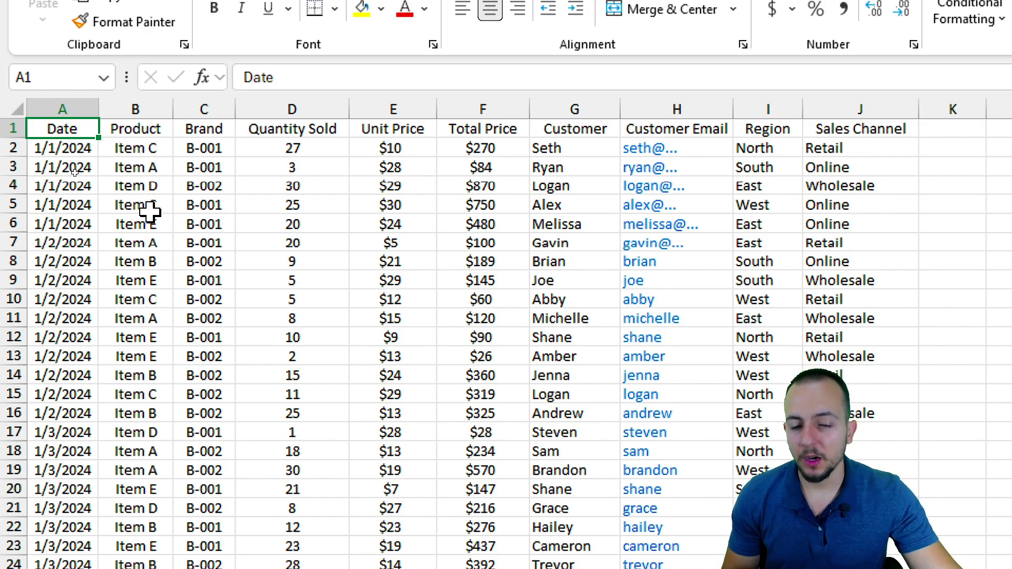
- Insert a table over A1:J134 with 'My table has headers' checked, creating Table1
click(280, 278)
click(260, 295)
click(297, 263)
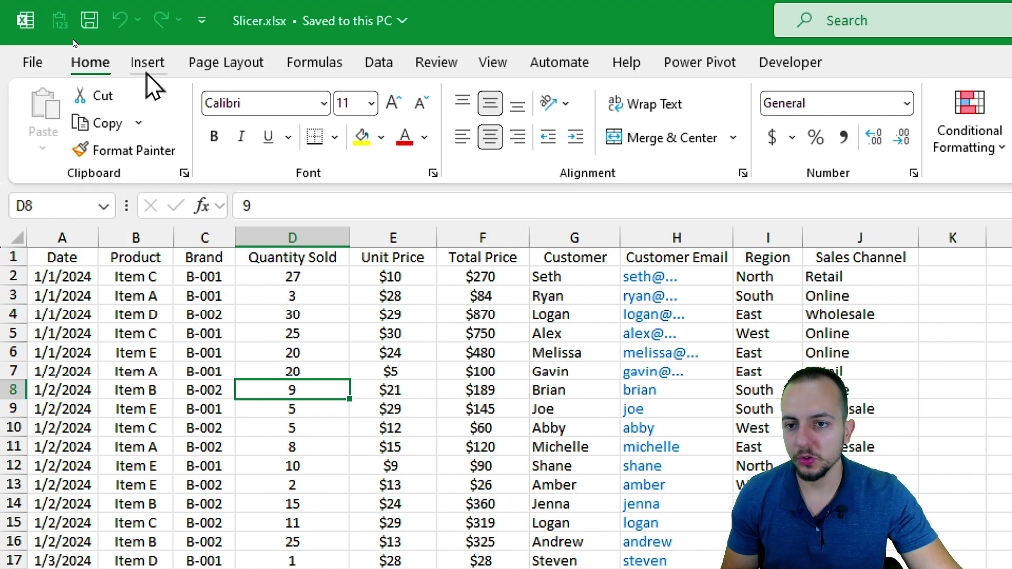
click(147, 65)
click(201, 131)
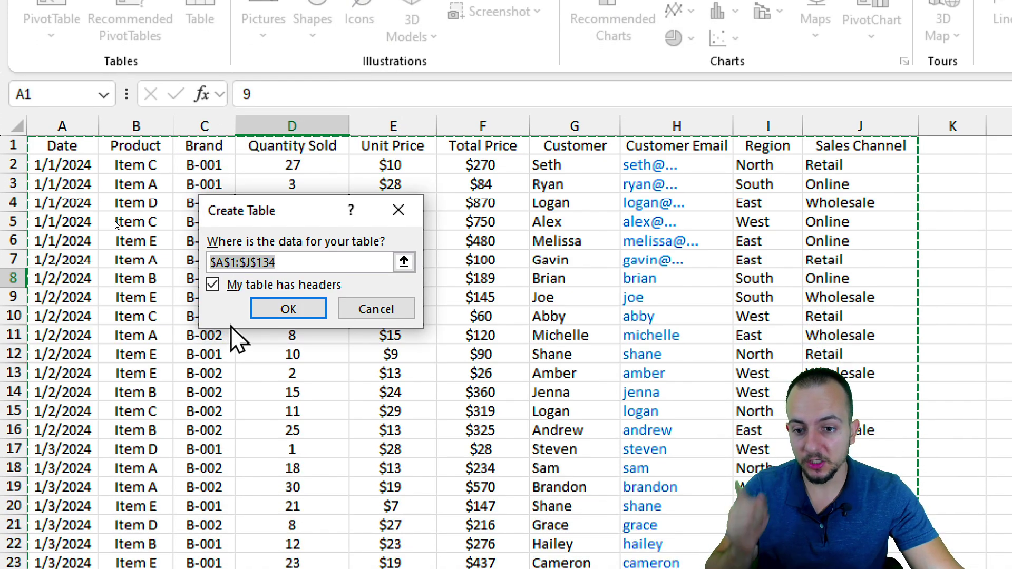
click(212, 284)
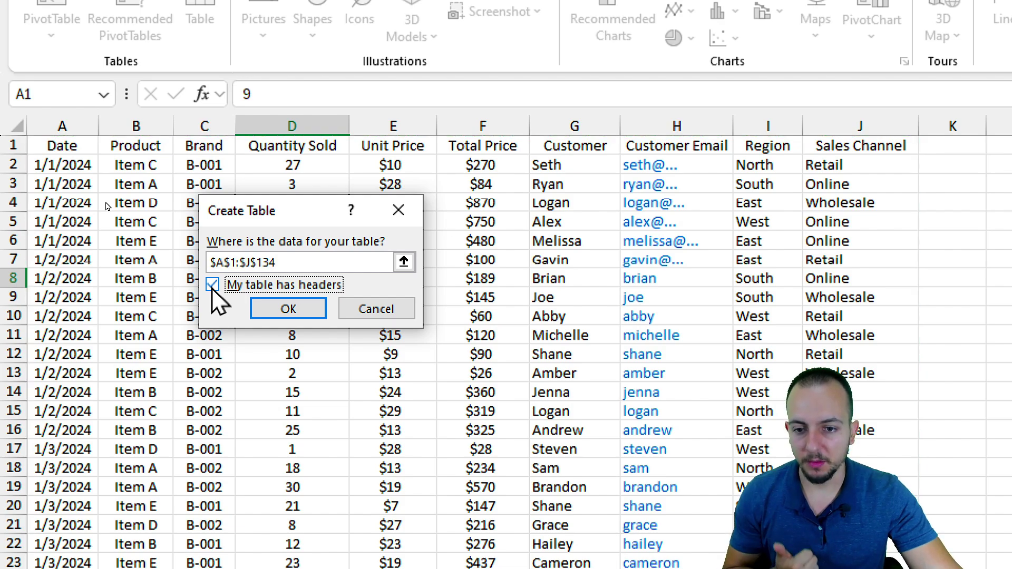
click(276, 310)
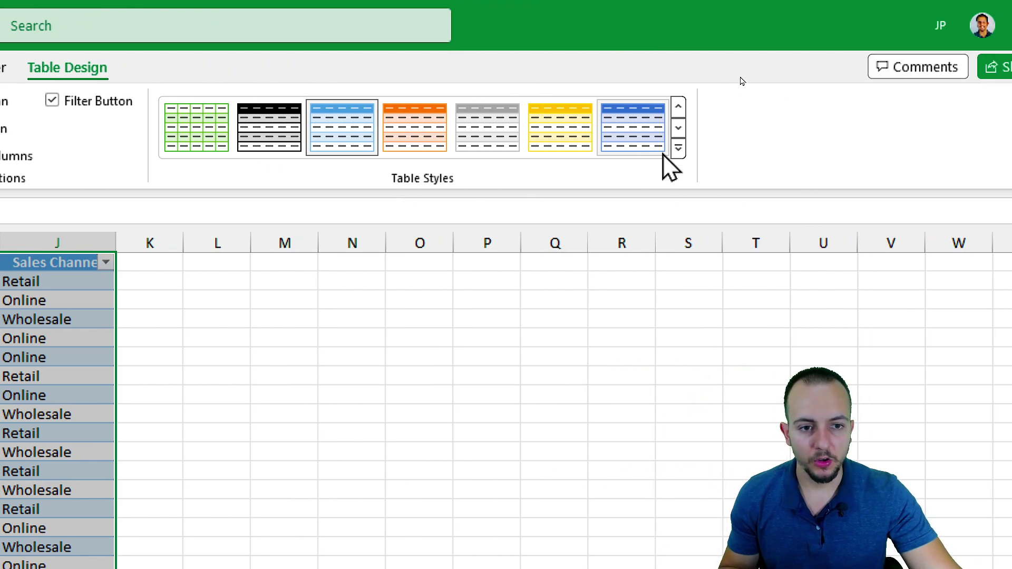
click(875, 148)
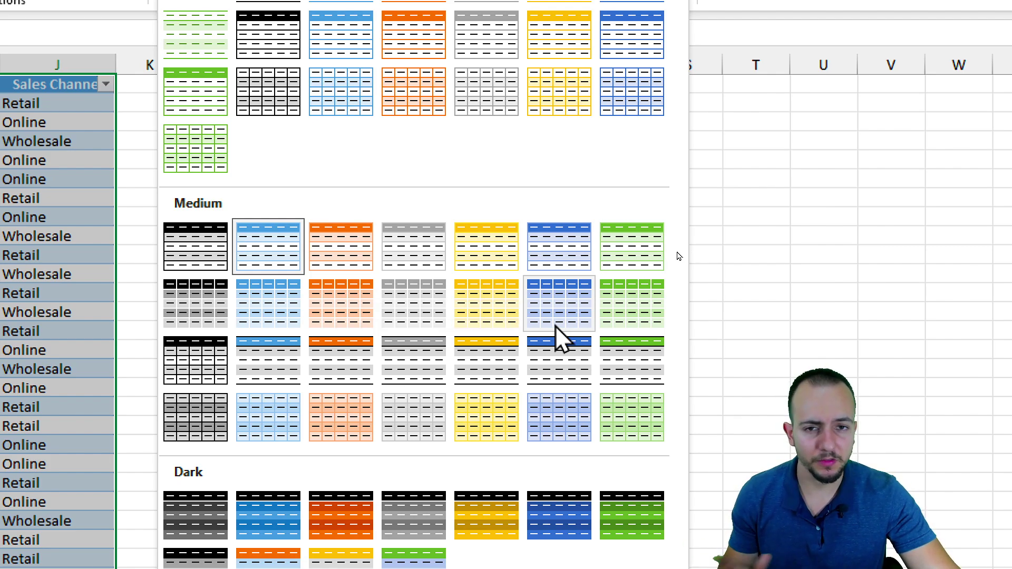
key(Escape)
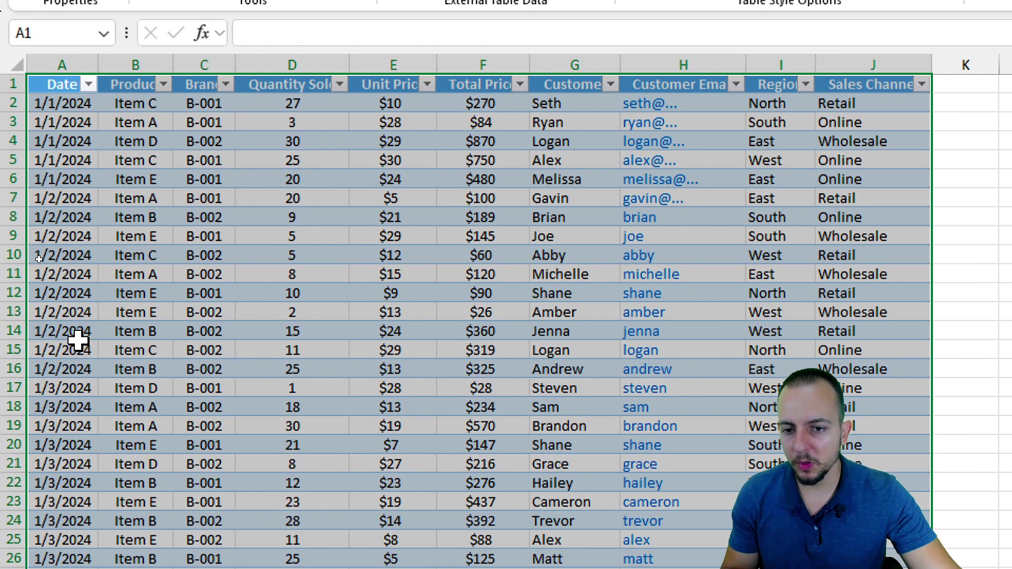
click(87, 277)
click(62, 84)
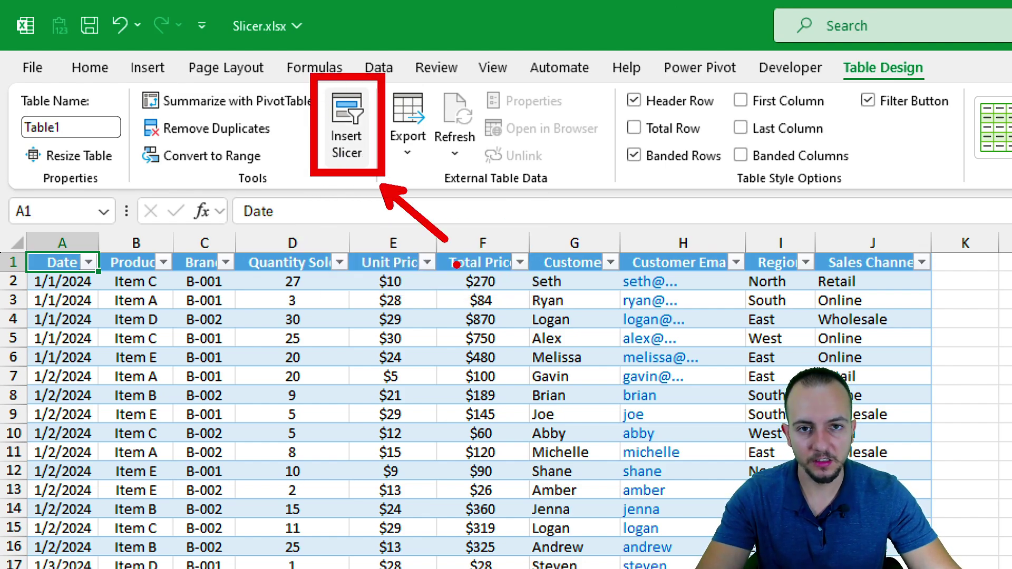
- Insert a Product slicer (Item A to Item F) and drag it over the Quantity Sold column
click(361, 157)
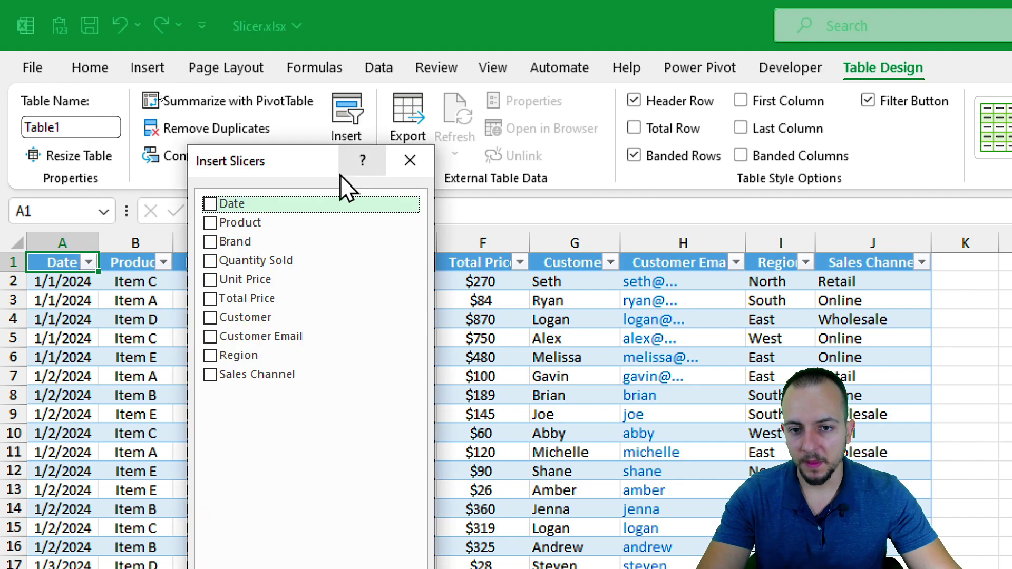
drag(273, 168, 311, 323)
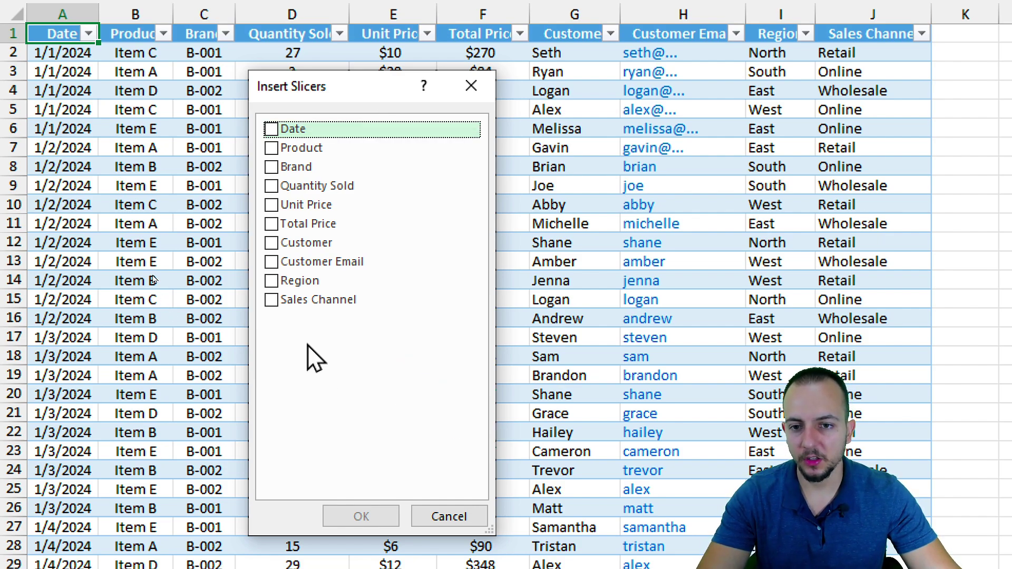
click(289, 148)
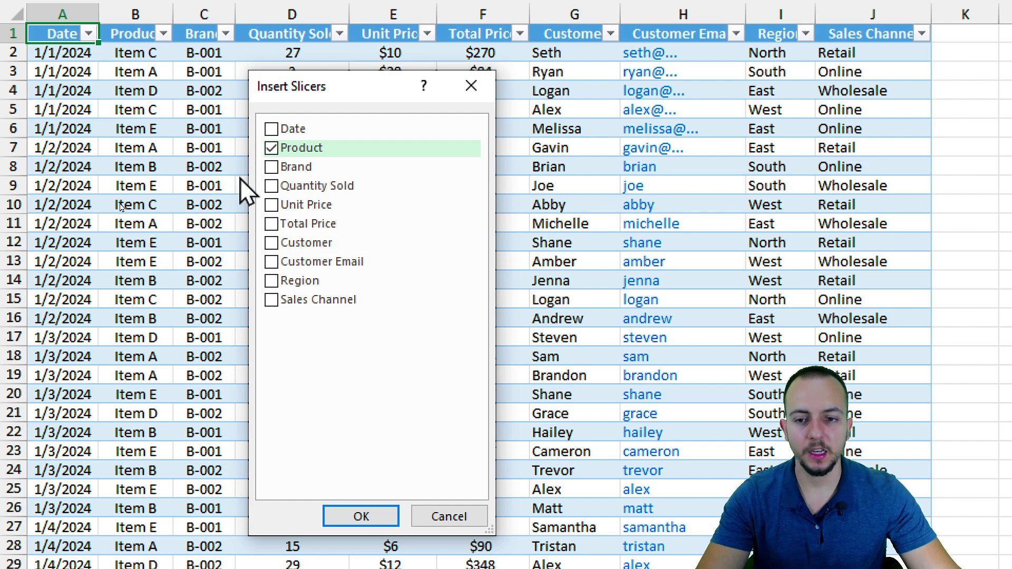
click(272, 206)
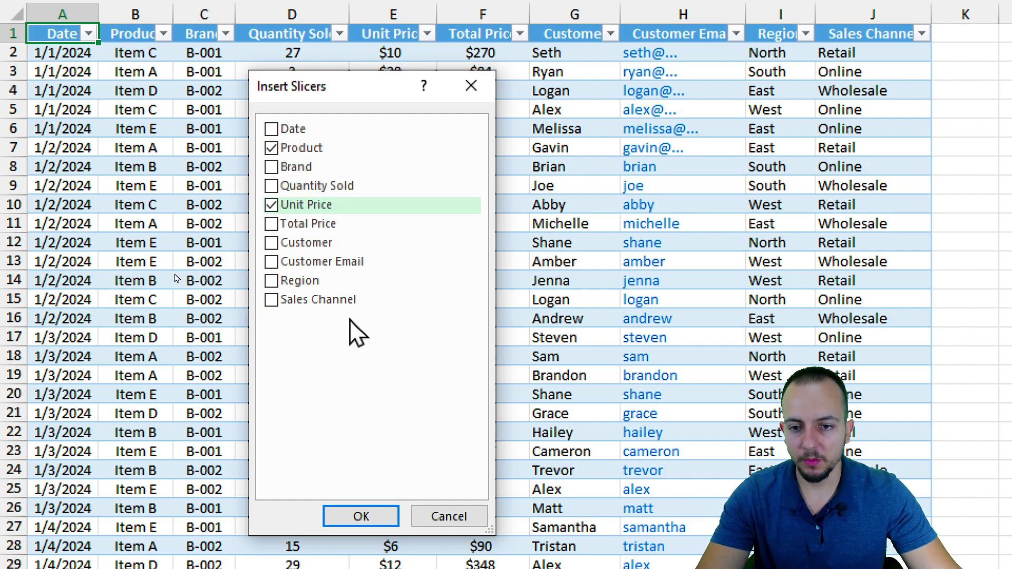
click(272, 206)
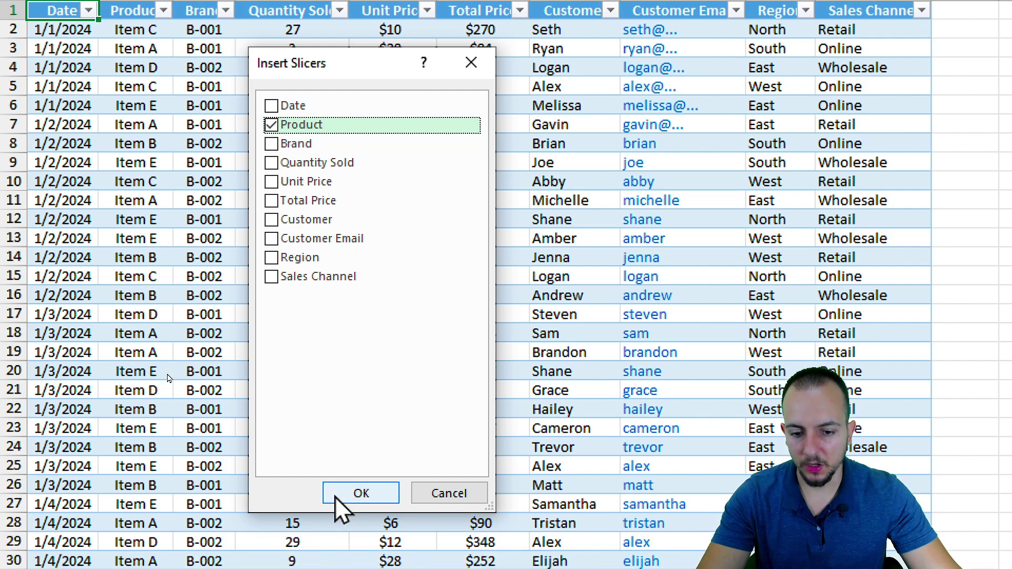
click(336, 495)
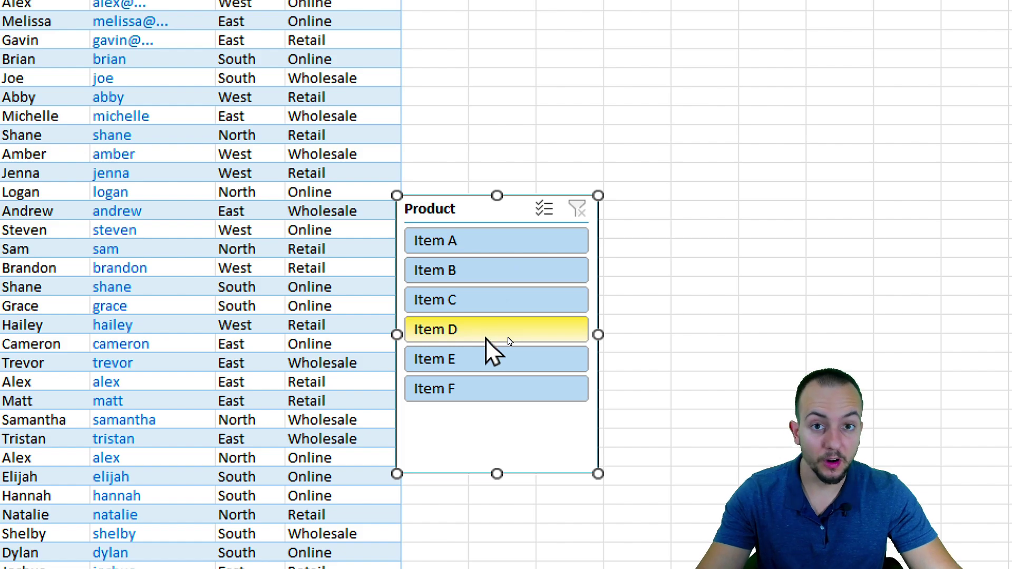
drag(463, 216, 126, 82)
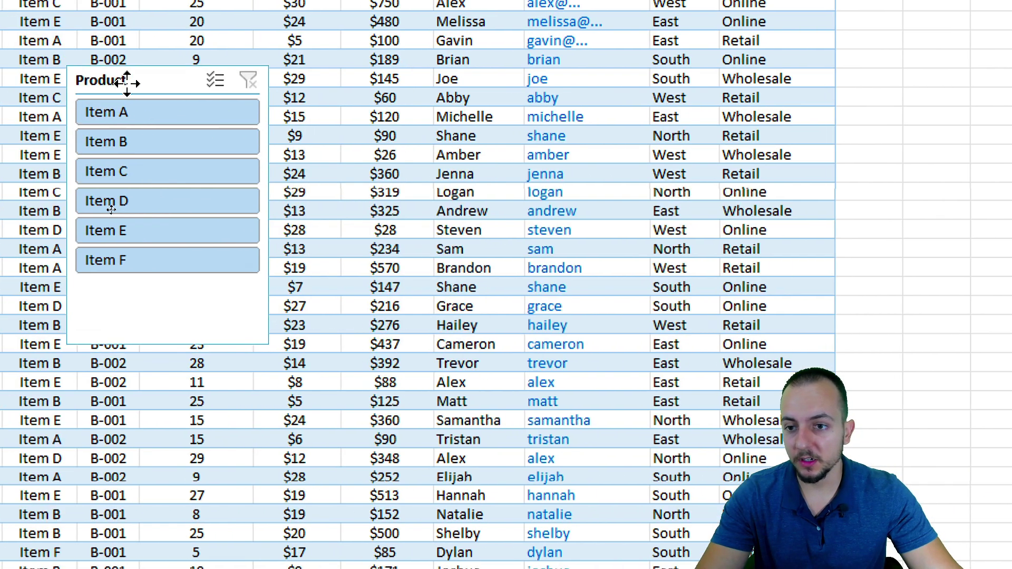
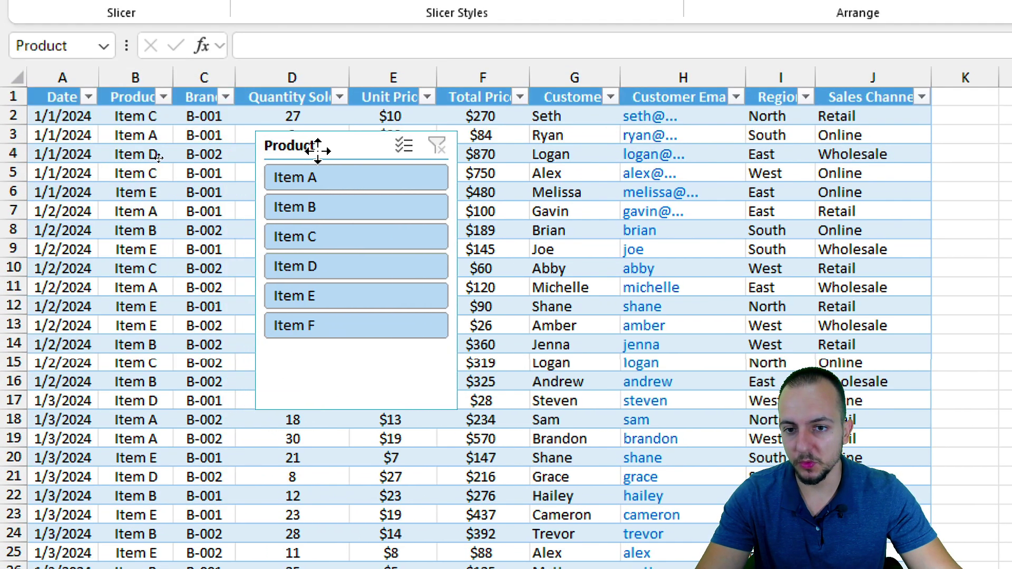
- Filter the sales table with the Product slicer to Item B, then to Item C
drag(318, 151, 319, 152)
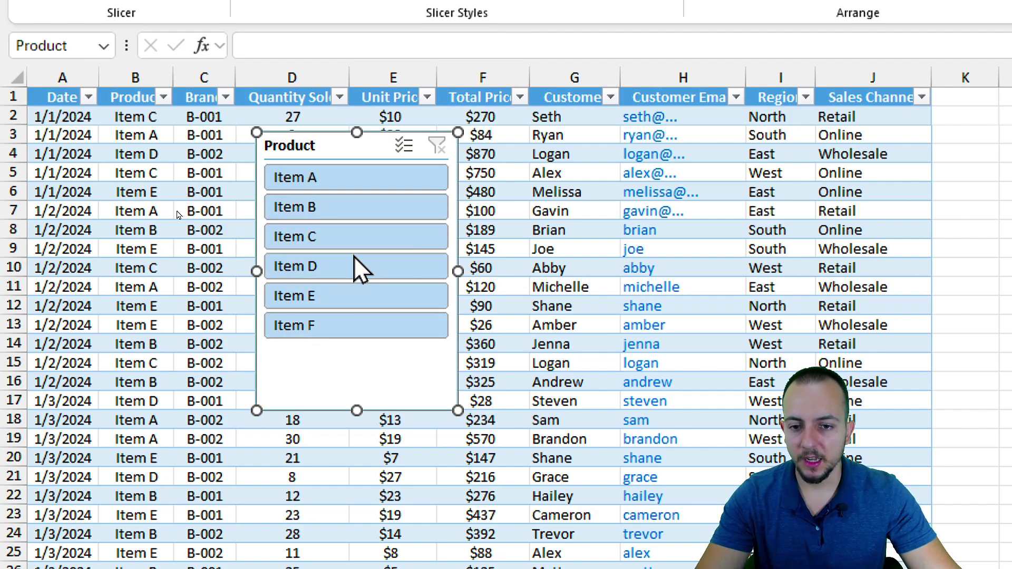
click(332, 211)
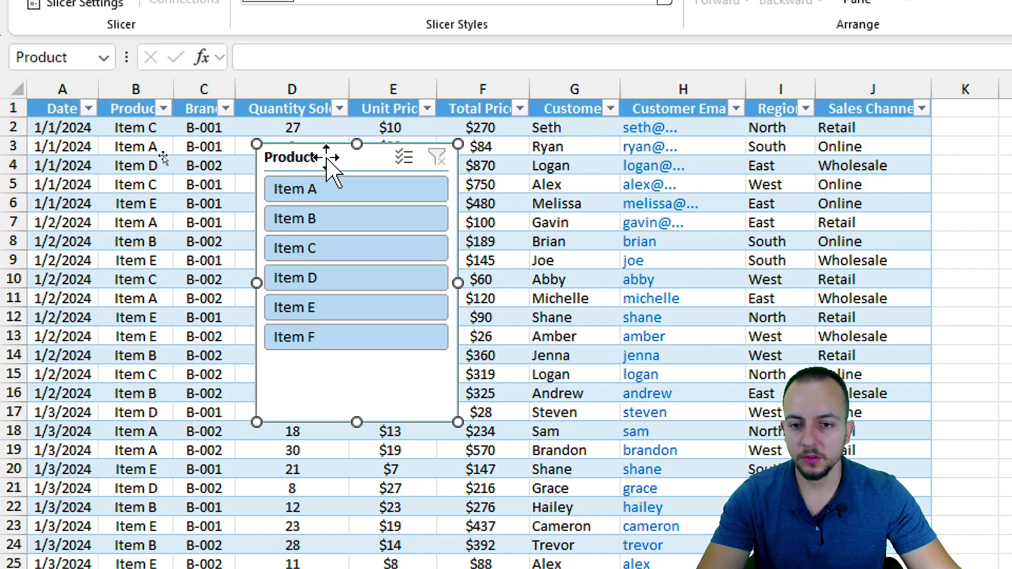
click(327, 252)
- Move the Product slicer beside the table near column K
drag(312, 158, 1011, 174)
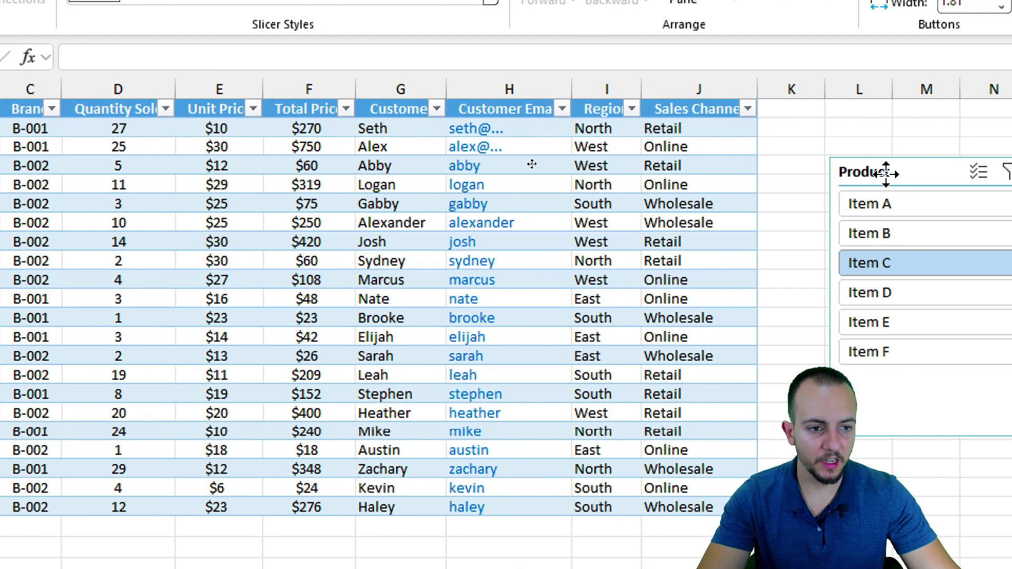
drag(885, 173, 834, 140)
click(802, 184)
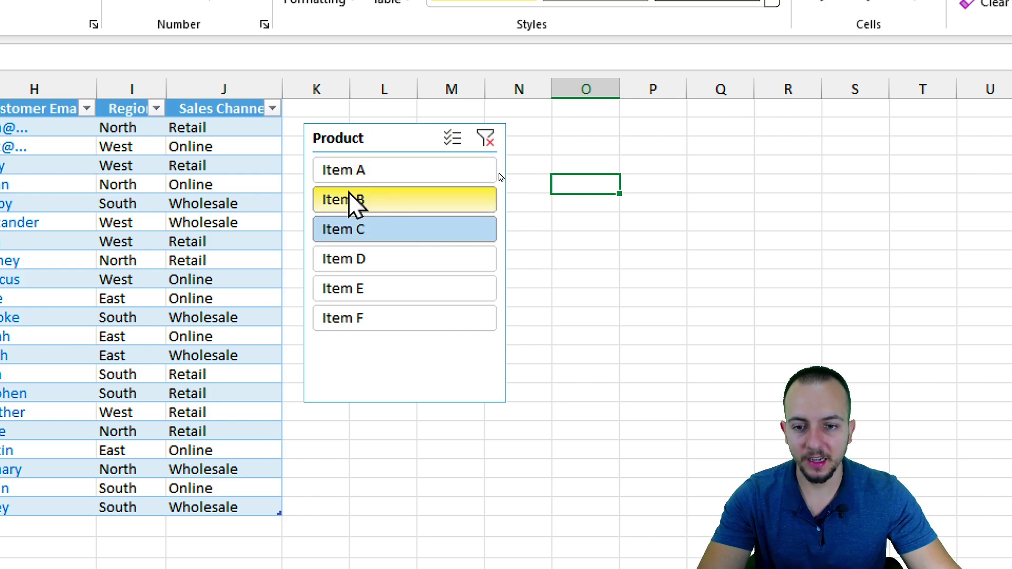
- Turn on Multi-Select and filter the Product slicer to Items C, D and E
click(368, 262)
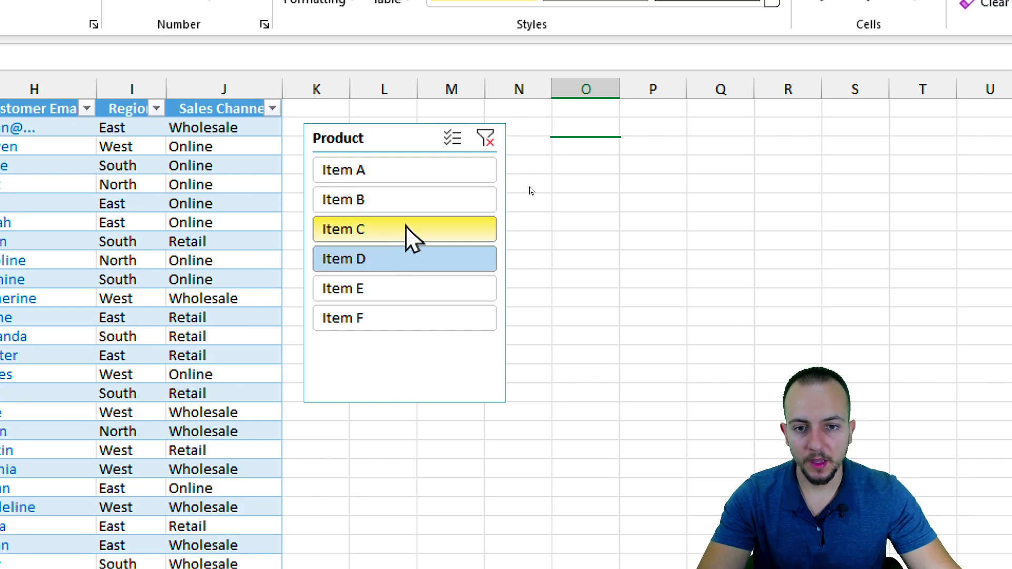
click(452, 138)
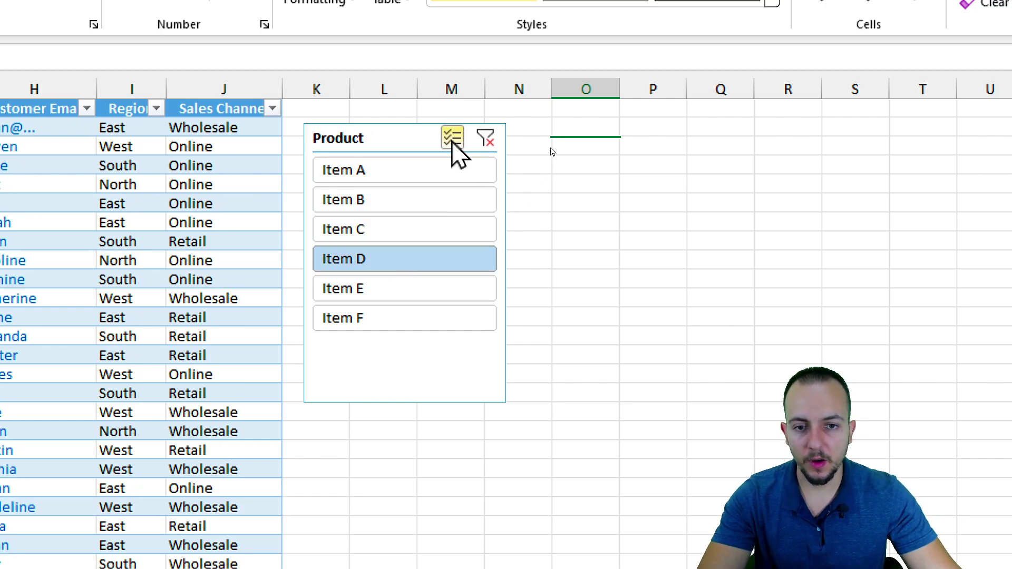
click(390, 236)
click(372, 296)
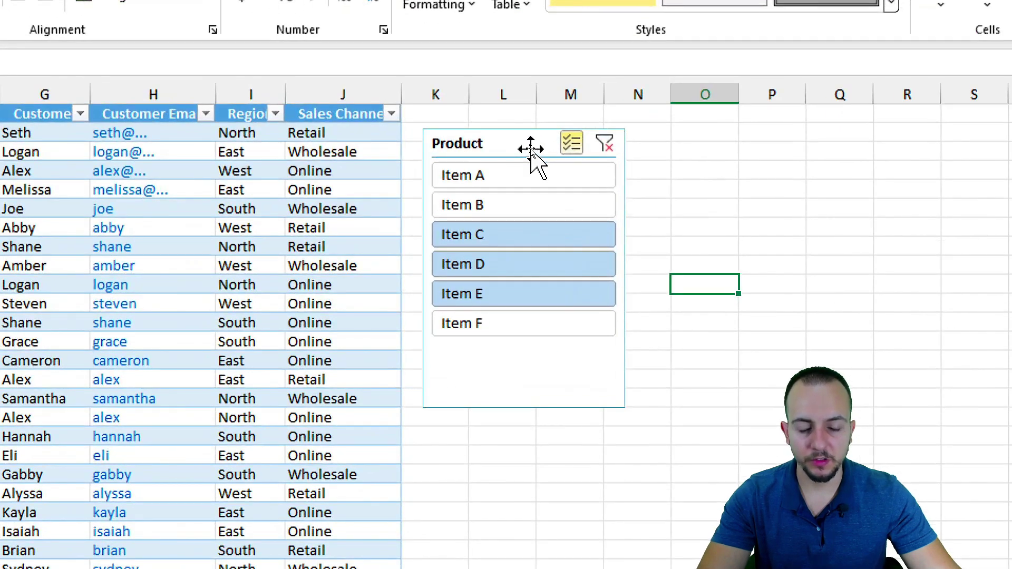
click(529, 149)
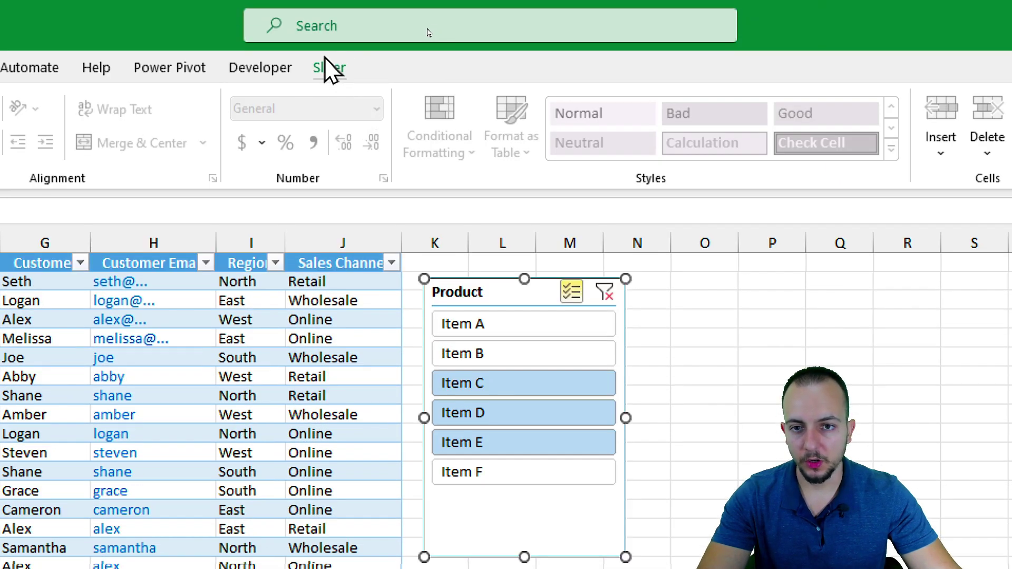
click(328, 68)
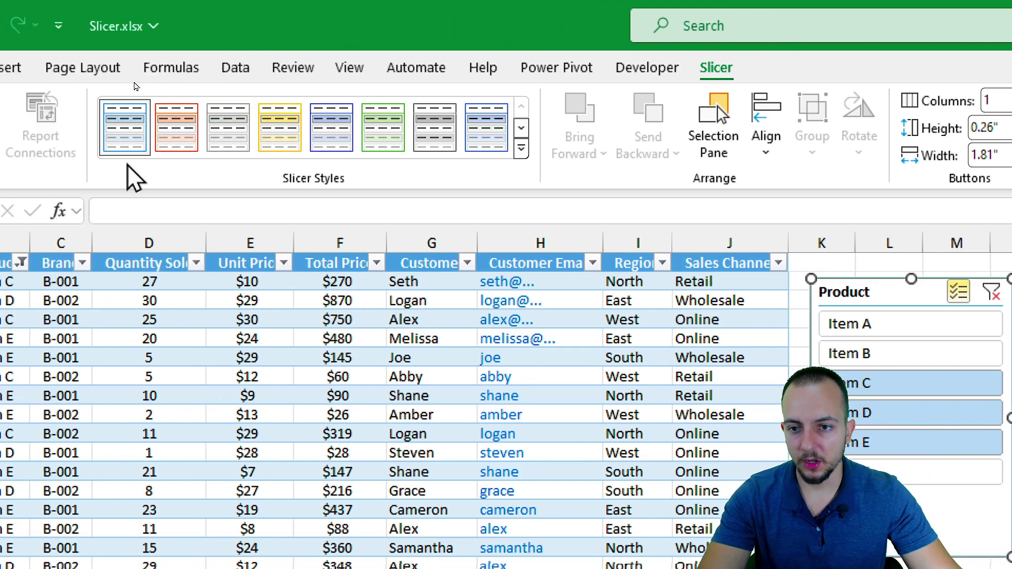
- Apply the dark blue Dark 5 style to the Product slicer
click(572, 148)
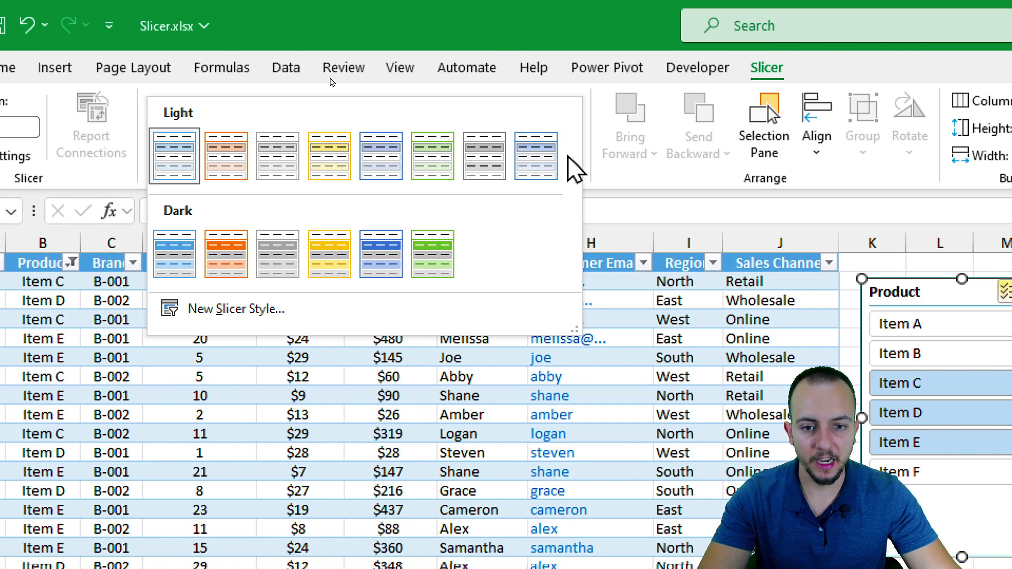
click(376, 259)
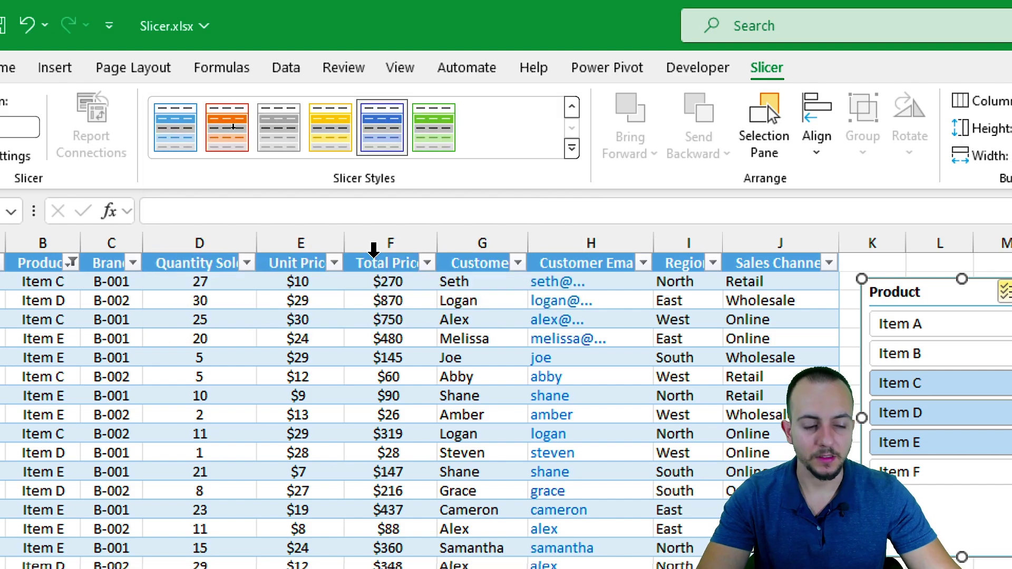
key(Escape)
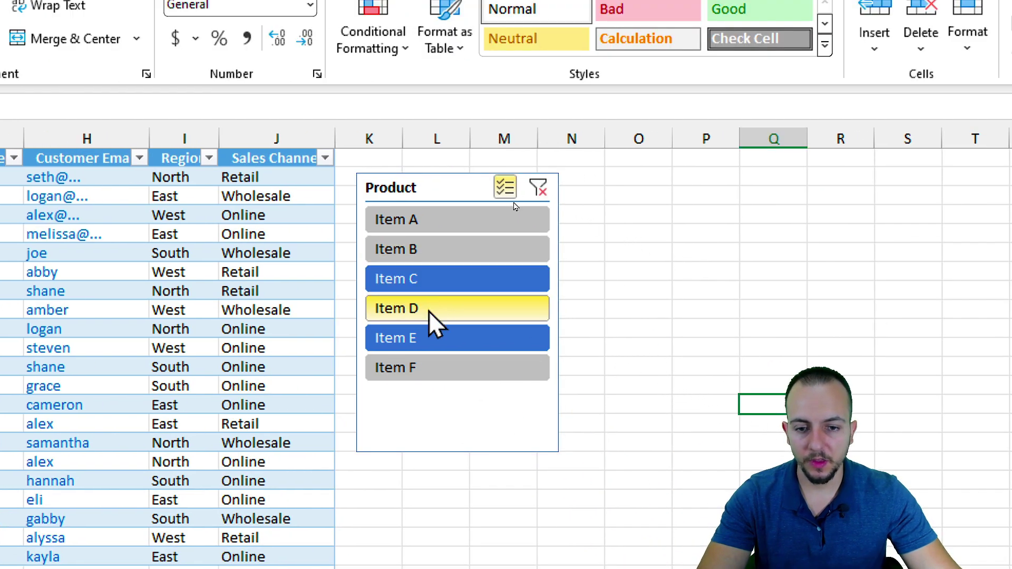
click(448, 193)
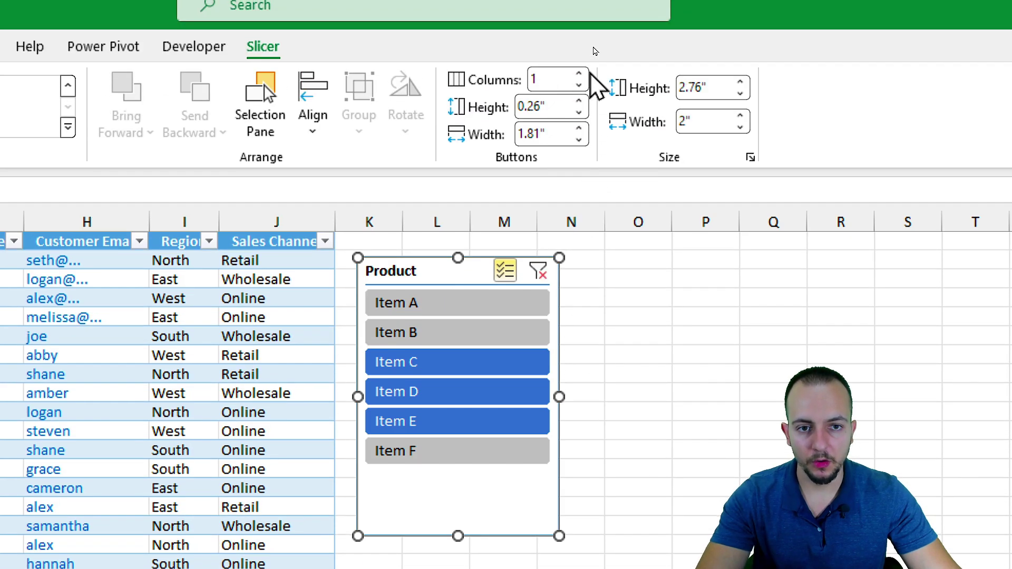
- Set the Product slicer to 3 columns, widen it, and size buttons 0.5" high by 0.7" wide
click(581, 80)
click(580, 77)
click(581, 77)
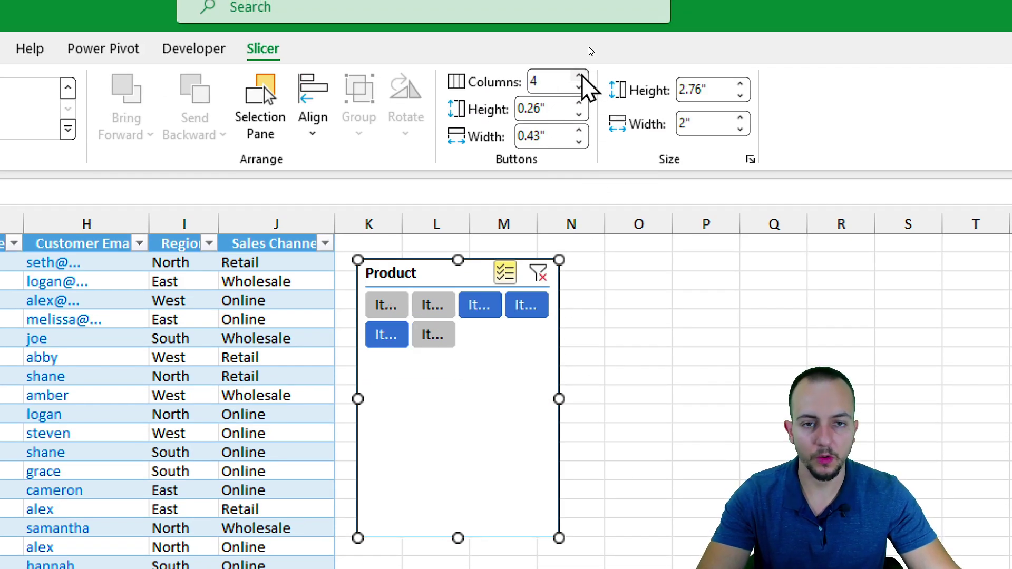
click(579, 87)
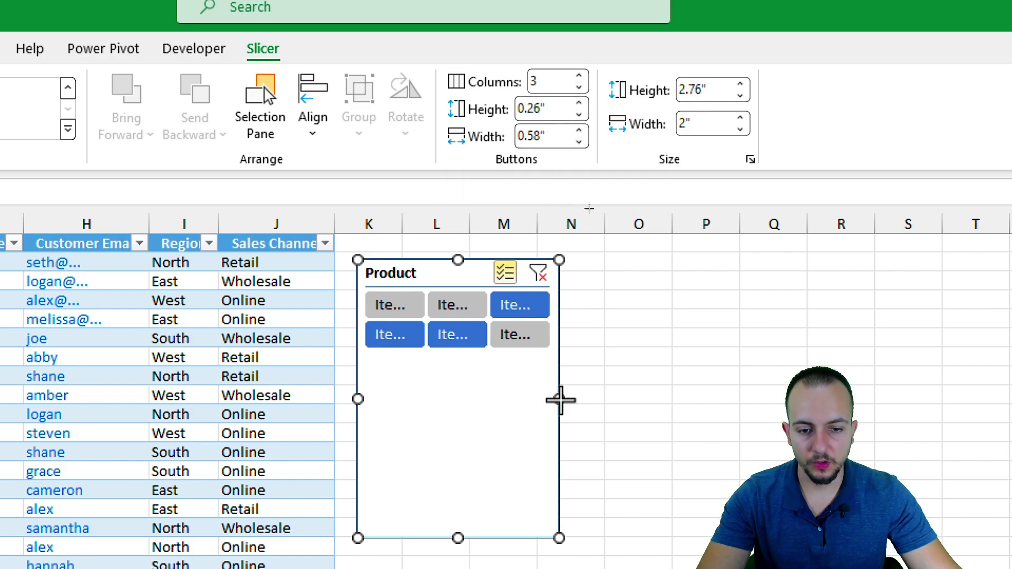
drag(560, 400, 683, 399)
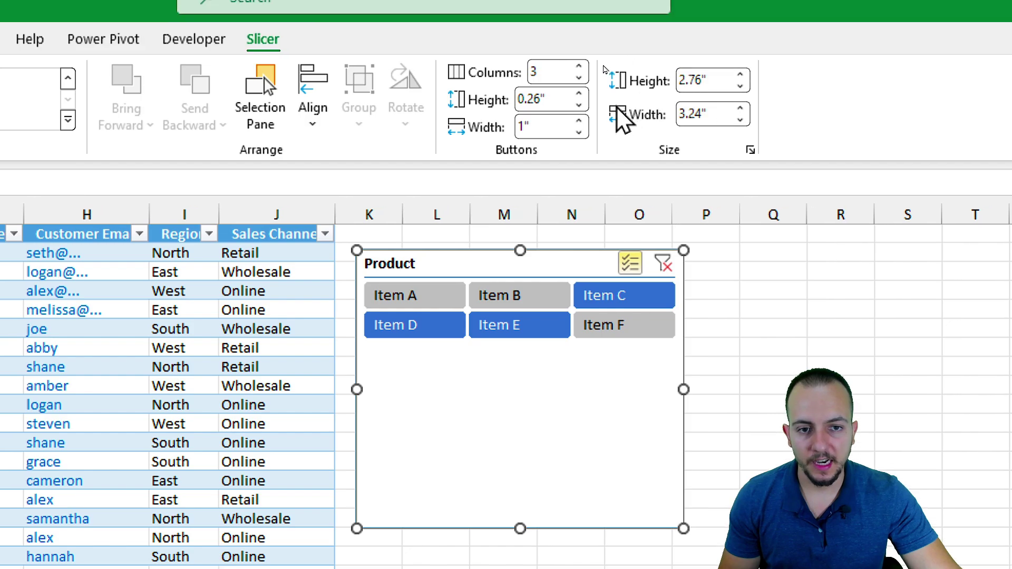
click(579, 103)
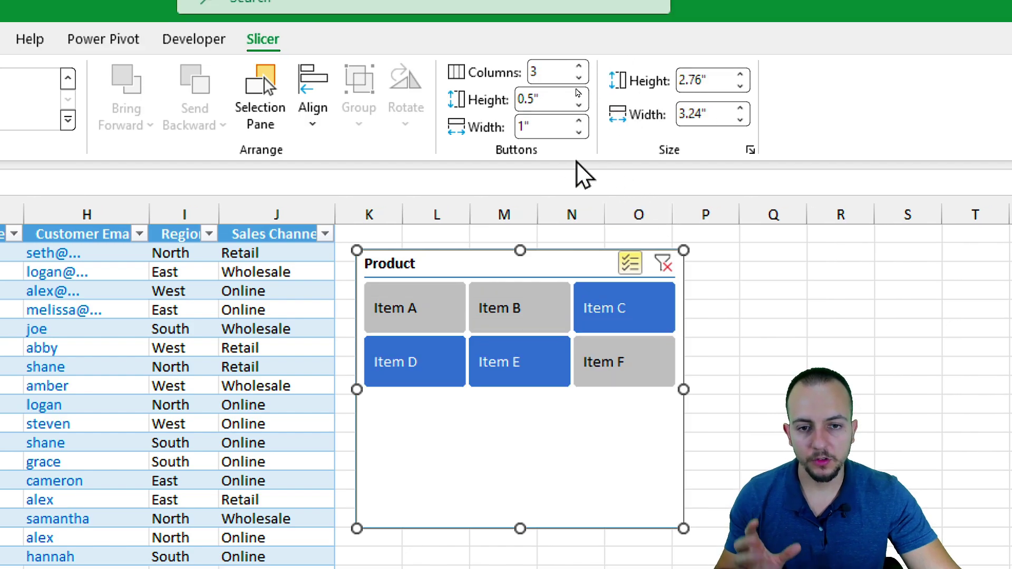
click(579, 132)
click(578, 133)
click(579, 132)
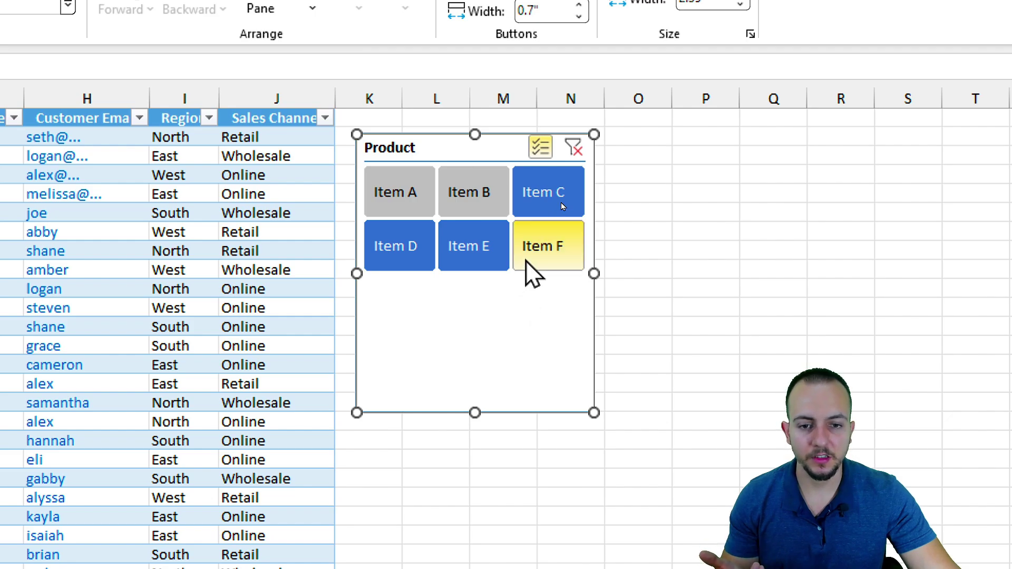
click(658, 210)
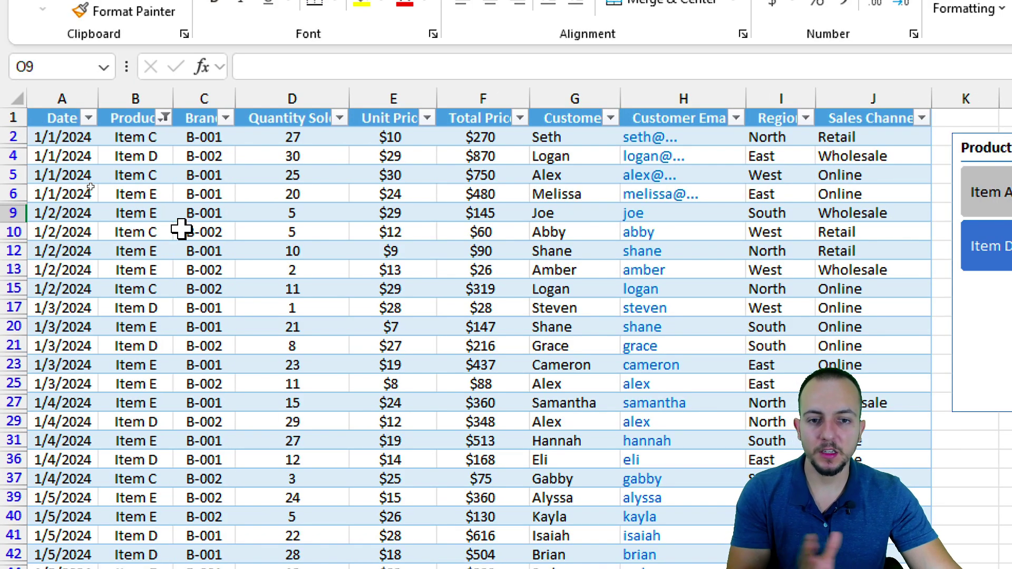
- Select the Date, Product and Brand header cells and Unit Price cells in the table
click(74, 118)
click(158, 117)
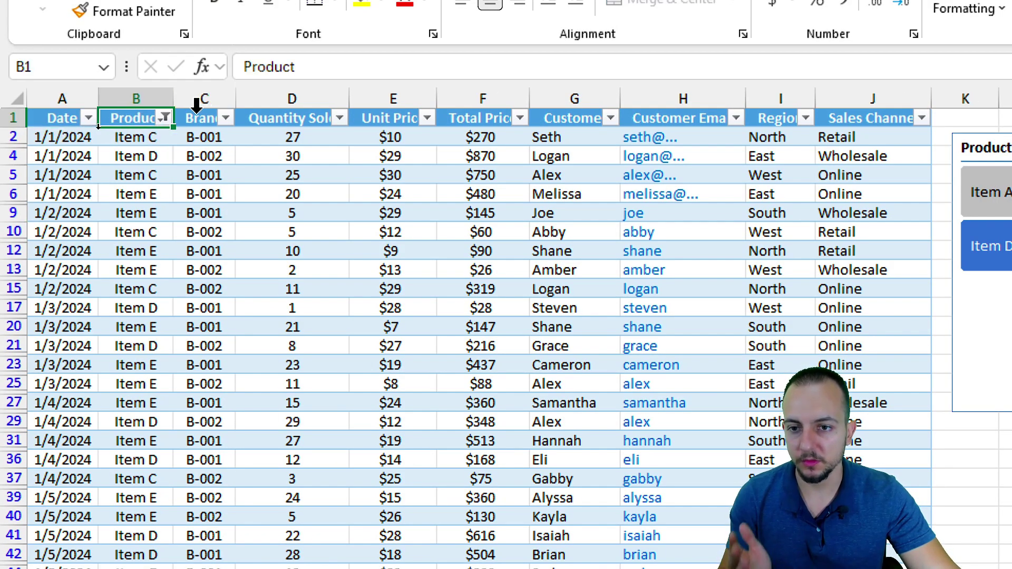
click(203, 117)
key(ctrl+a)
click(380, 109)
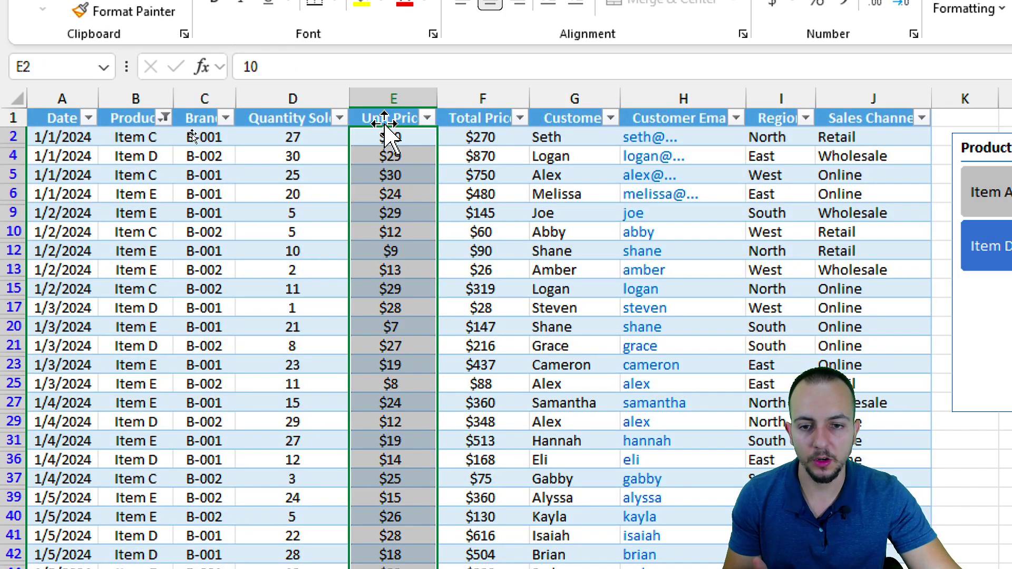
click(385, 155)
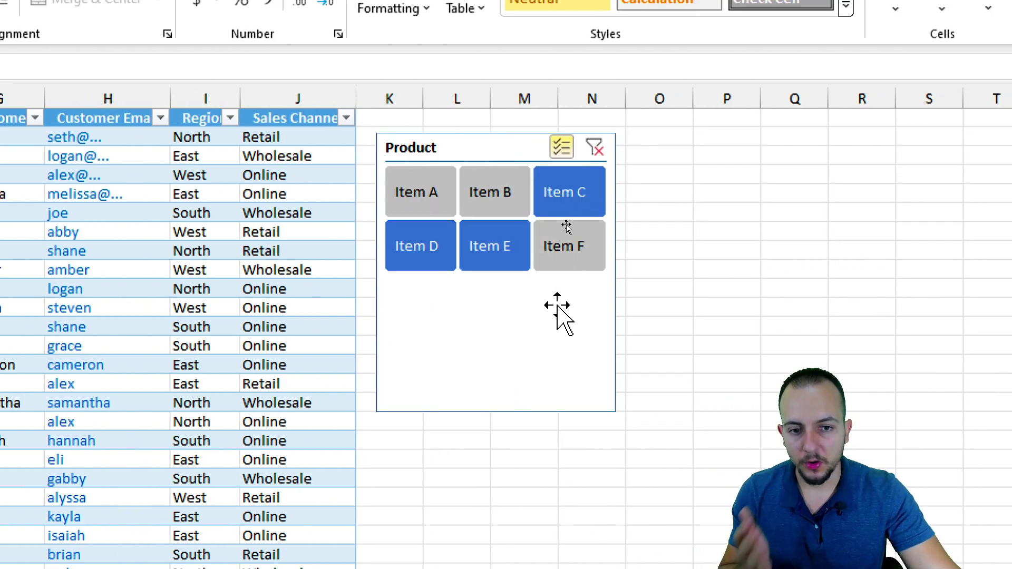
- Turn off Multi-Select on the Product slicer and filter to Item B only
click(500, 196)
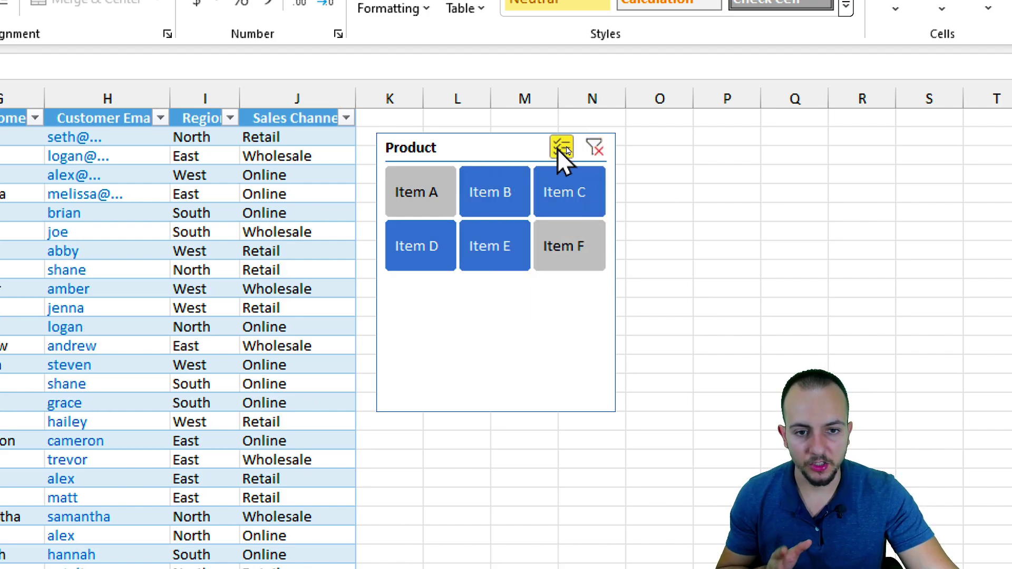
click(558, 149)
click(545, 207)
click(467, 203)
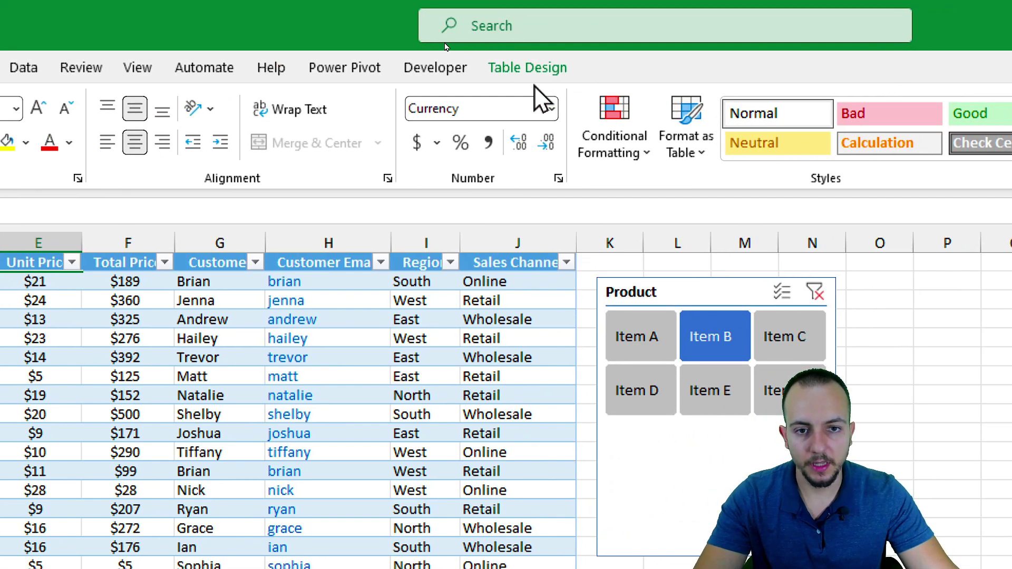
- Insert Brand, Region and Sales Channel slicers for the table from Table Design
click(504, 77)
click(348, 128)
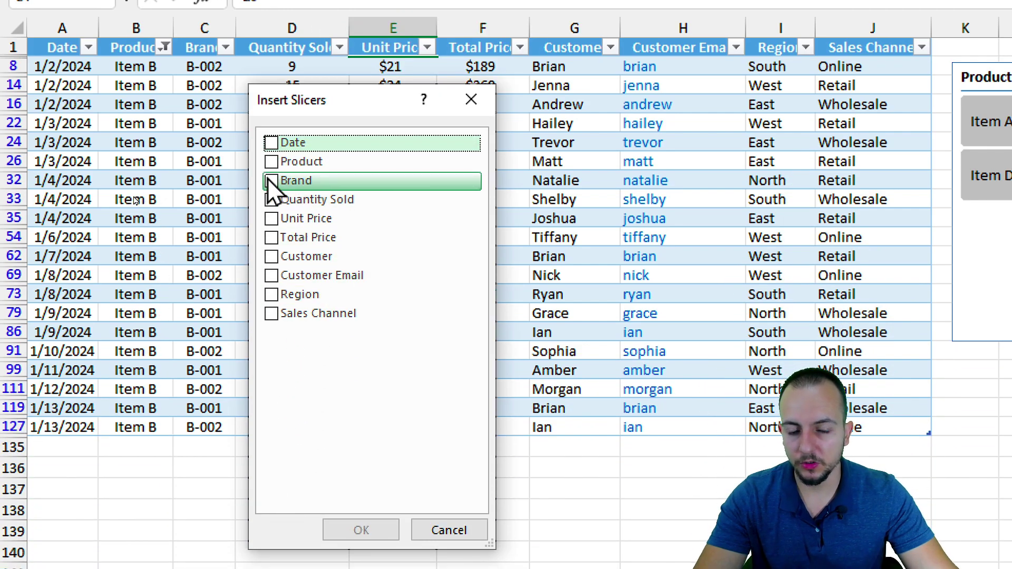
click(271, 181)
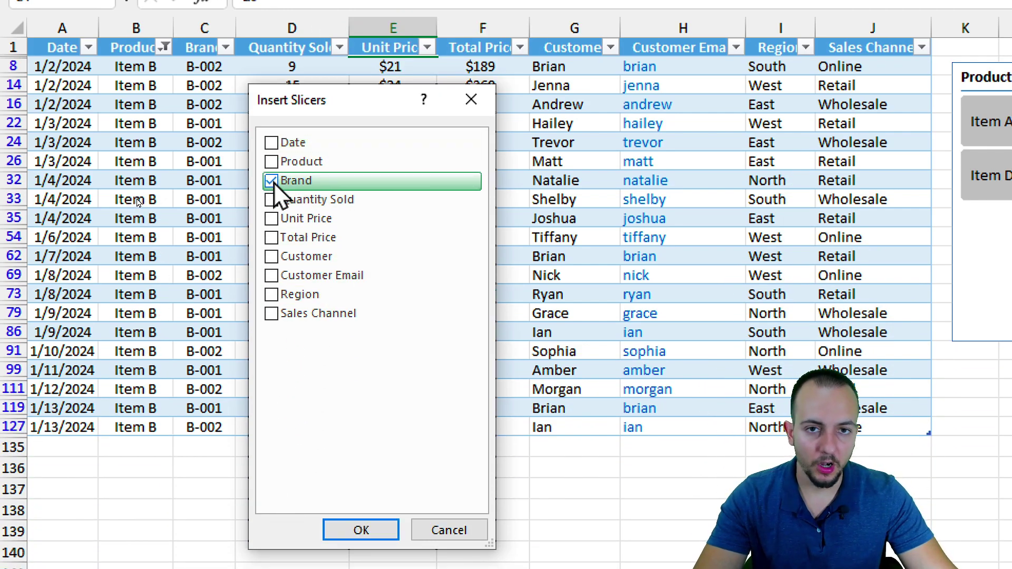
click(272, 296)
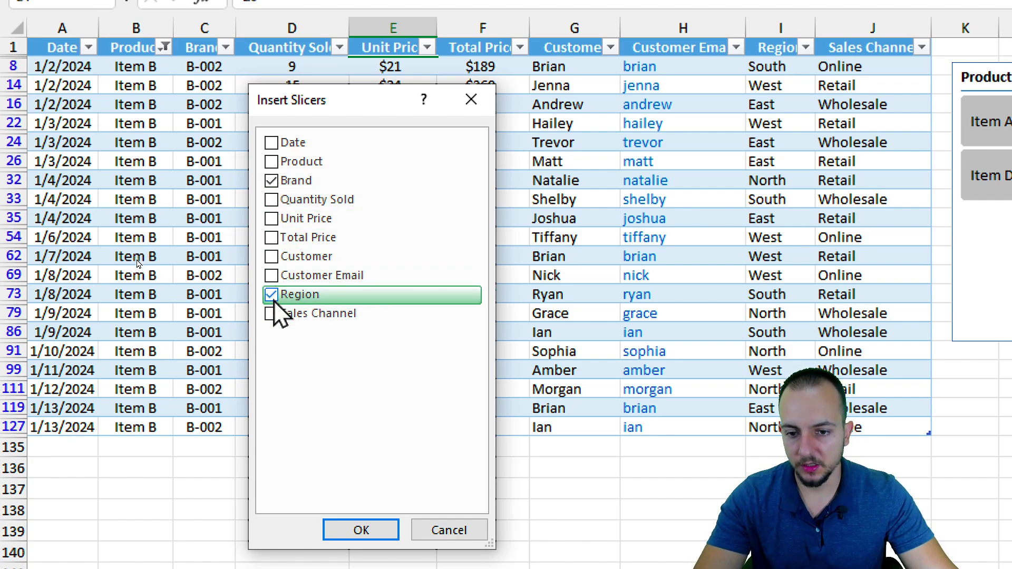
click(272, 314)
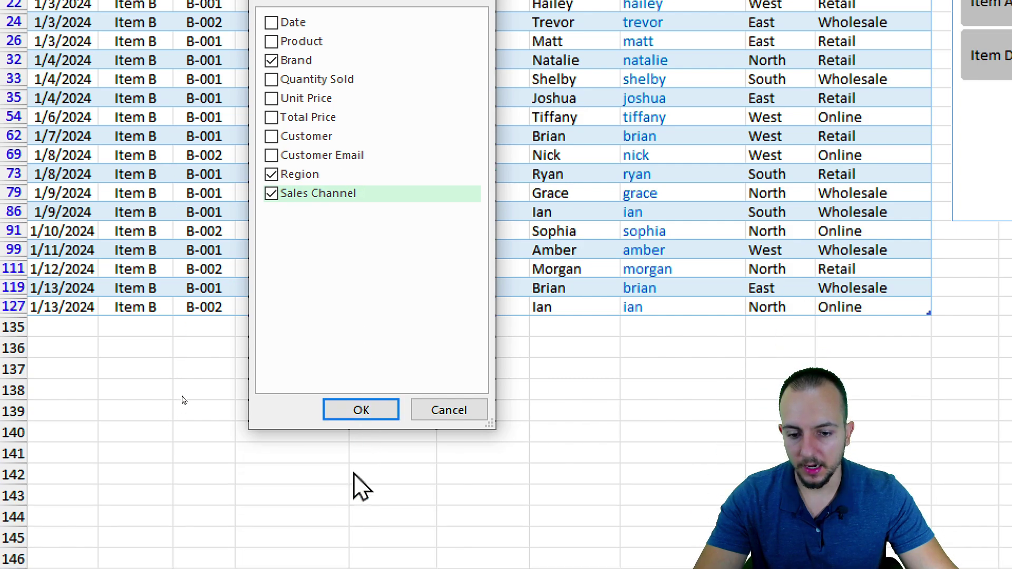
click(380, 412)
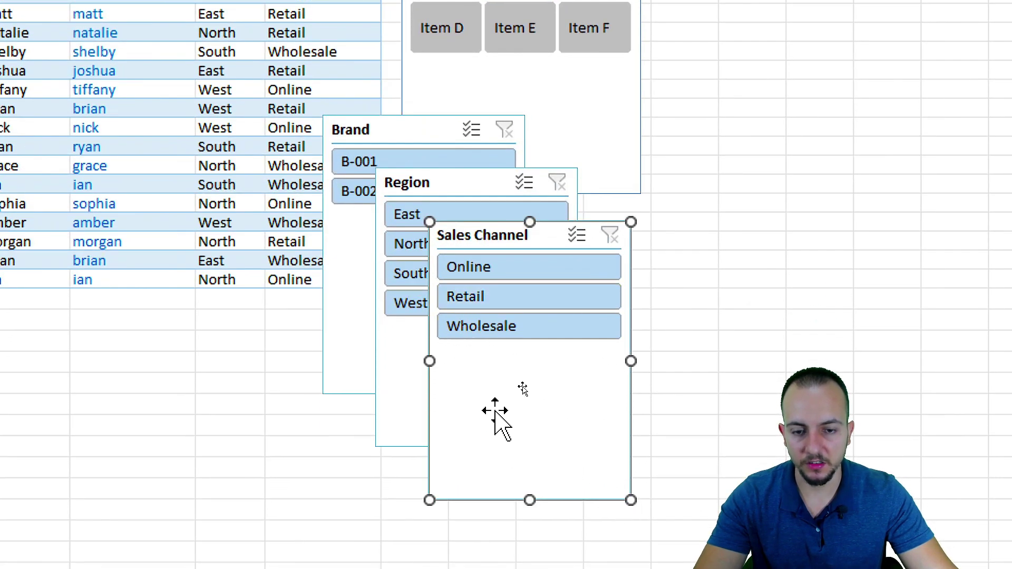
- Give the three new slicers 2 columns, 0.6"-tall buttons and slightly narrower button width
key(ctrl)
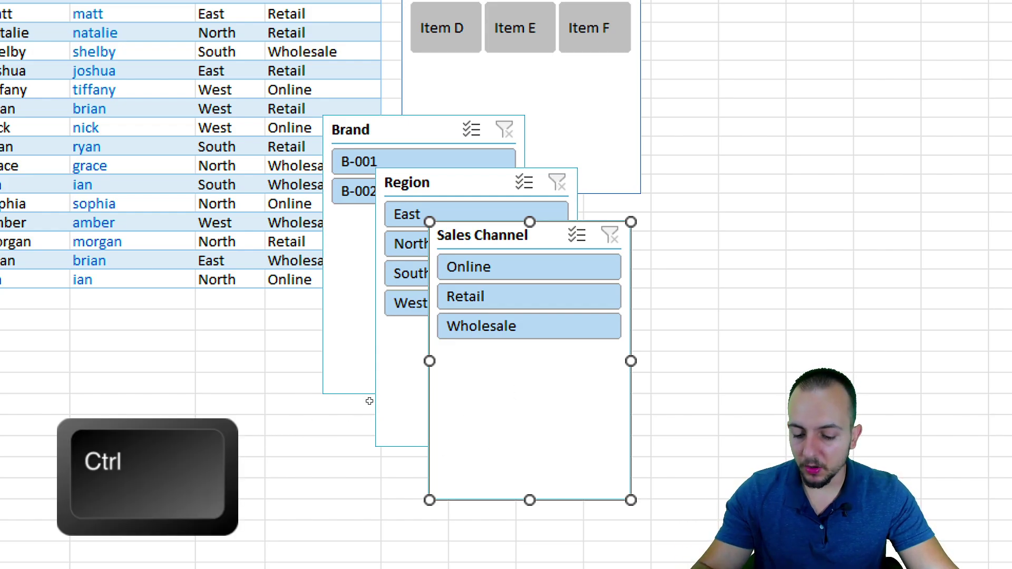
ctrl+click(342, 358)
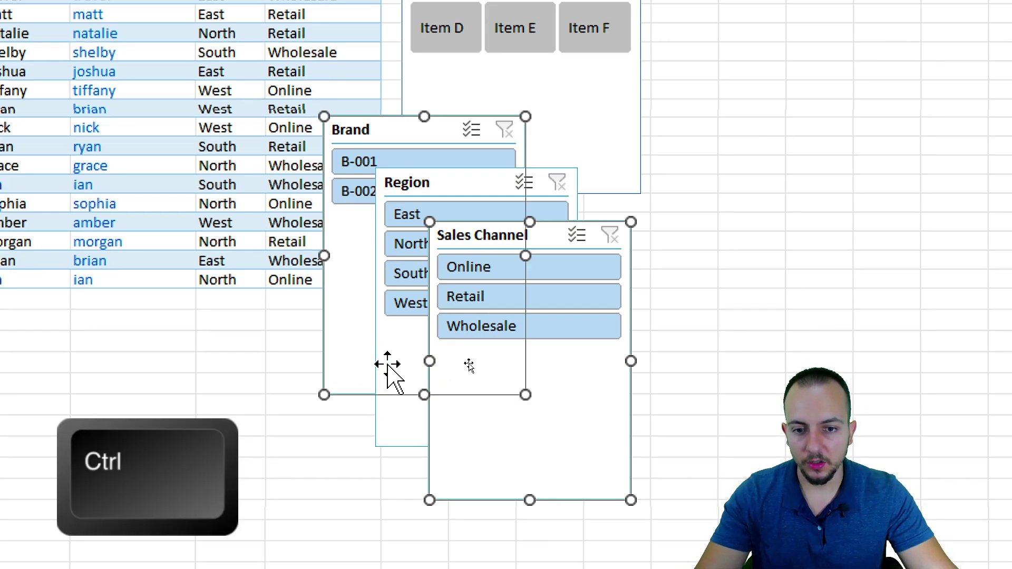
ctrl+click(388, 363)
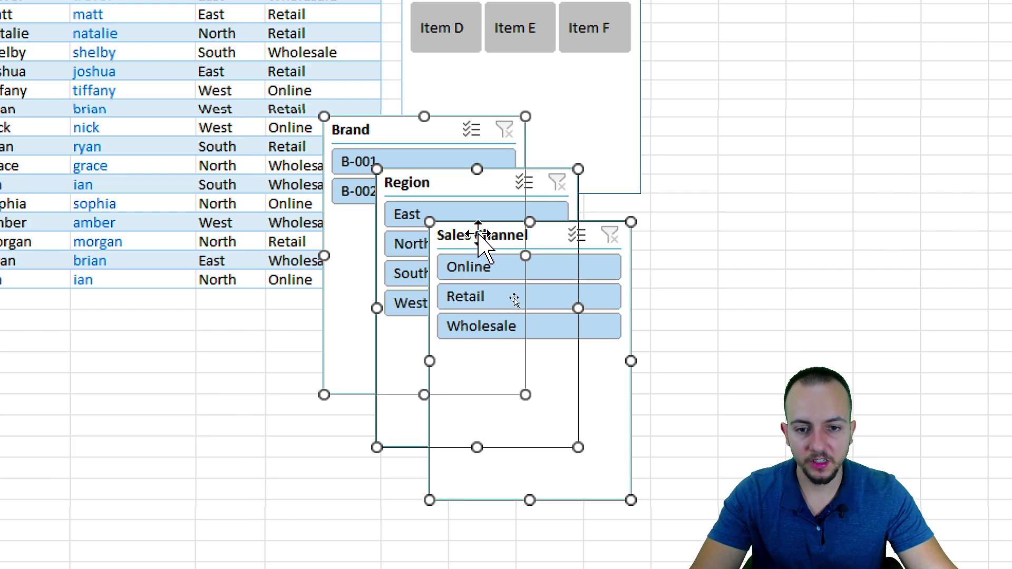
drag(461, 232, 492, 228)
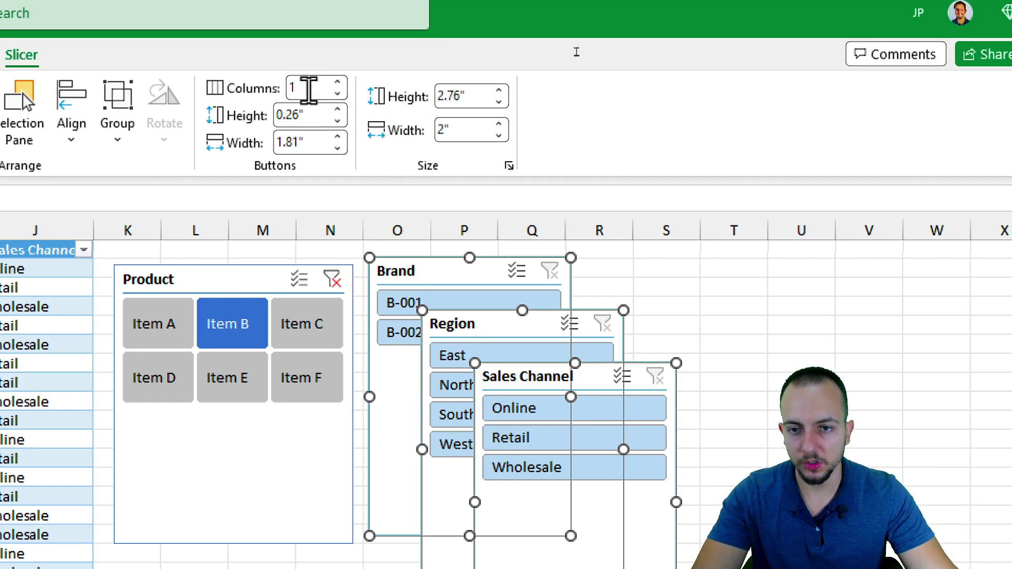
click(337, 83)
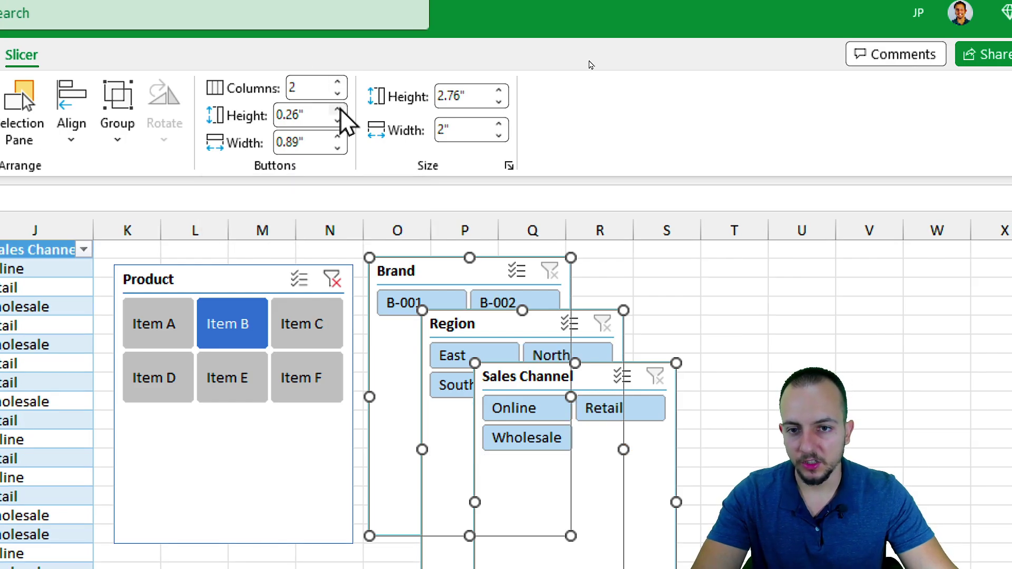
click(337, 109)
click(337, 110)
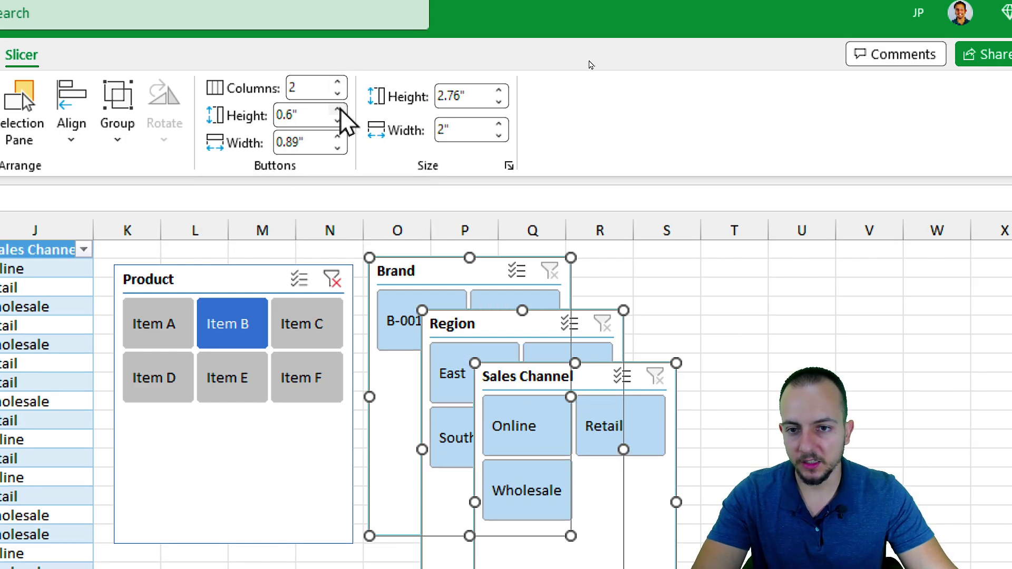
click(337, 148)
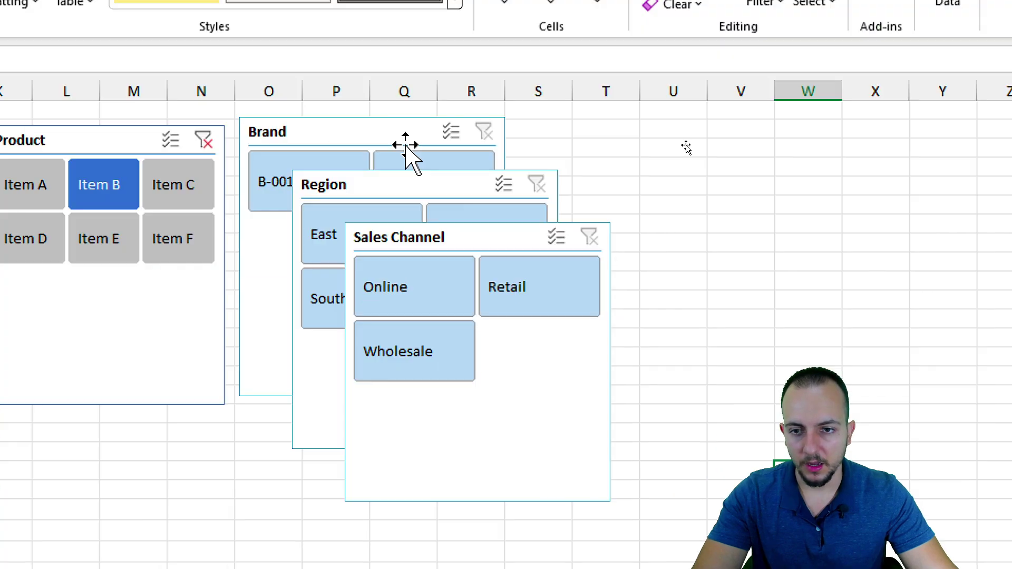
- Place Brand below Product, with Region and Sales Channel stacked to their right
drag(407, 147, 237, 330)
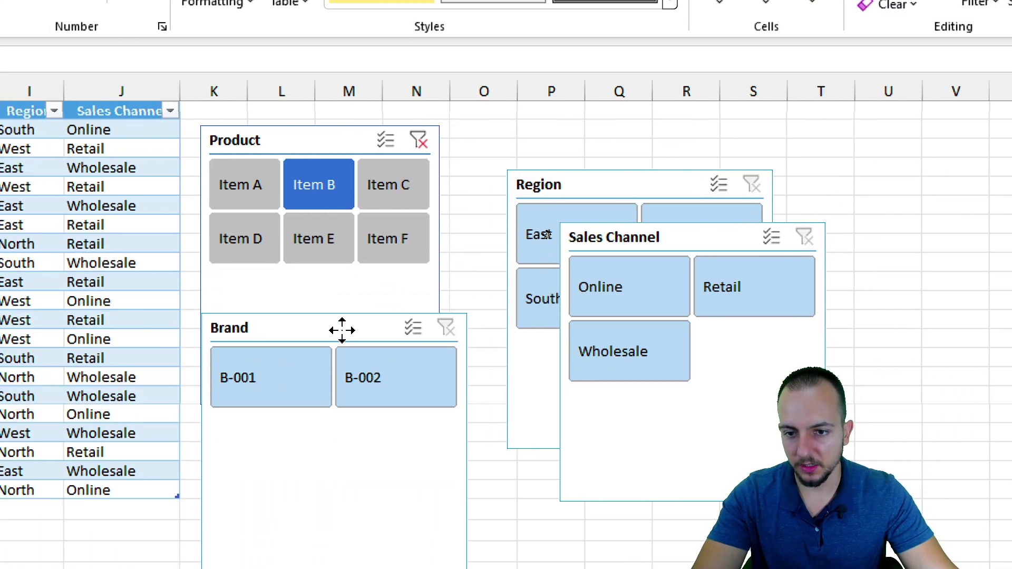
drag(342, 330, 337, 293)
drag(627, 186, 579, 136)
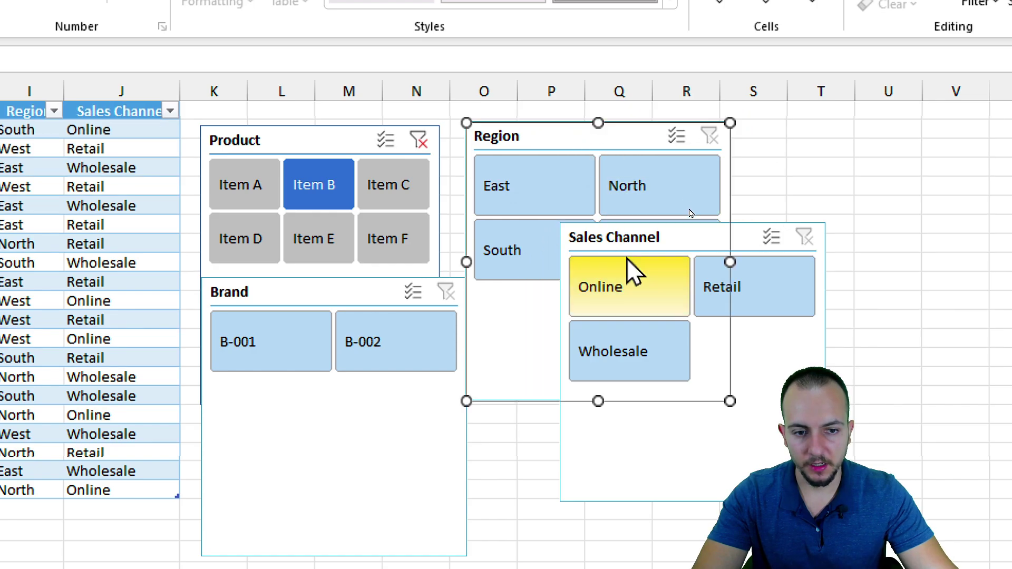
drag(658, 247, 580, 309)
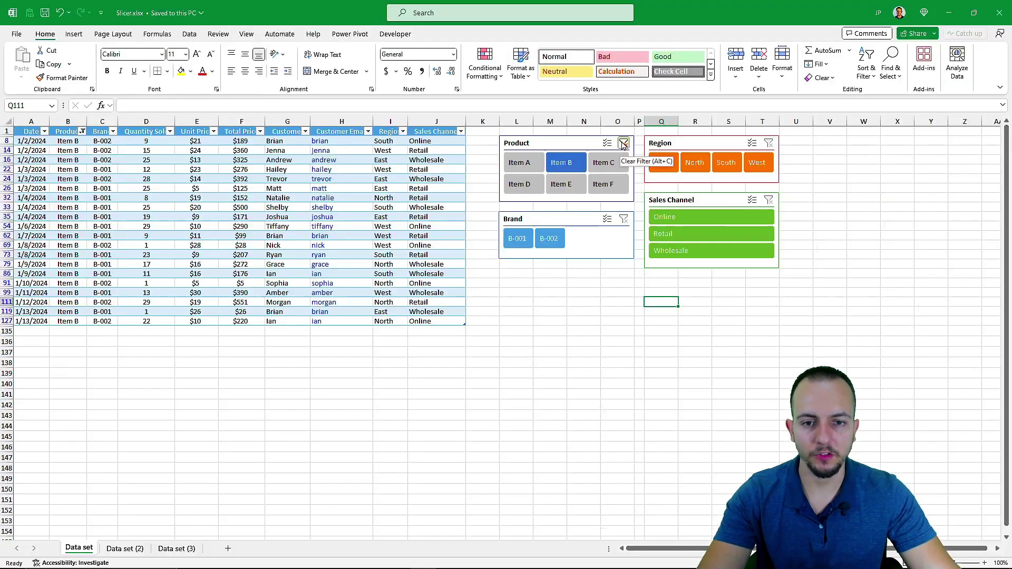
- Clear the Product filter, then filter to East region, Retail channel and brand B-002
click(622, 142)
scroll(582, 334, down, 7)
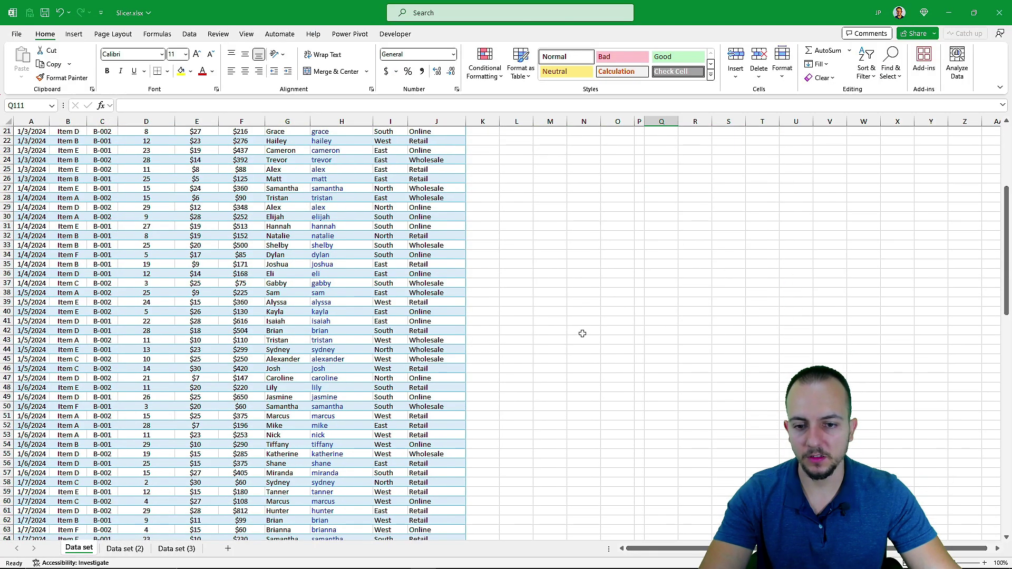
scroll(582, 334, up, 7)
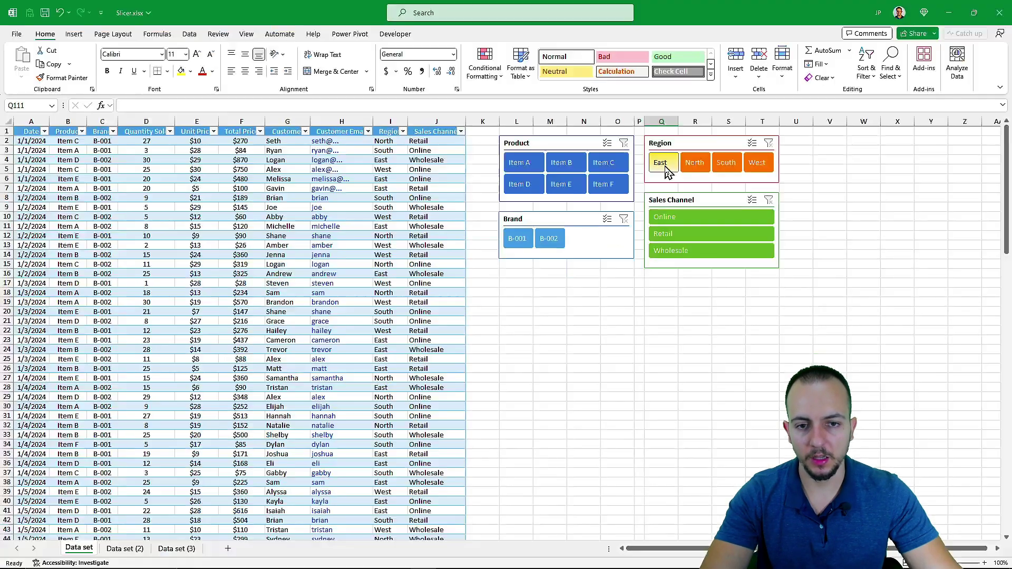
click(471, 157)
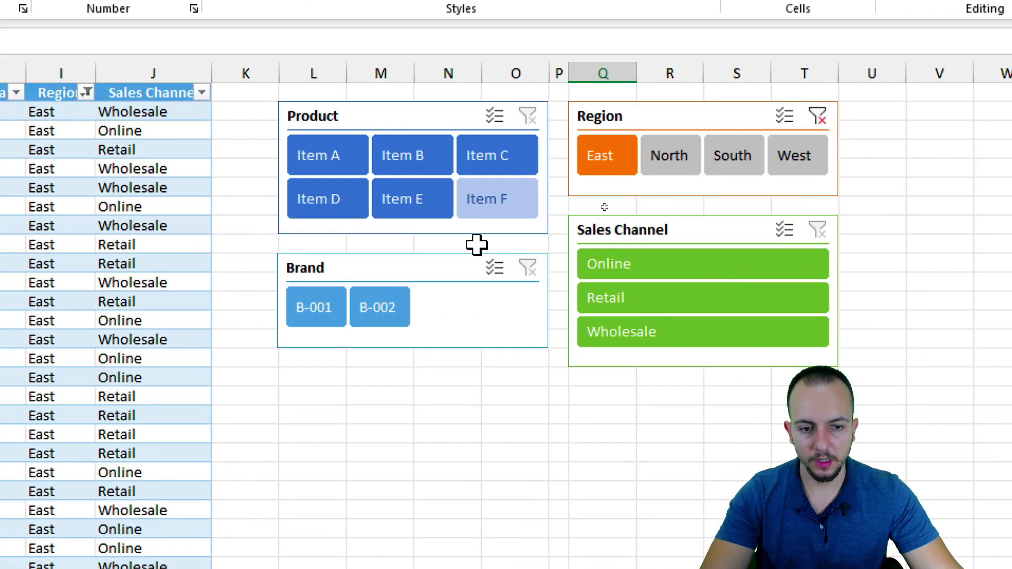
click(683, 239)
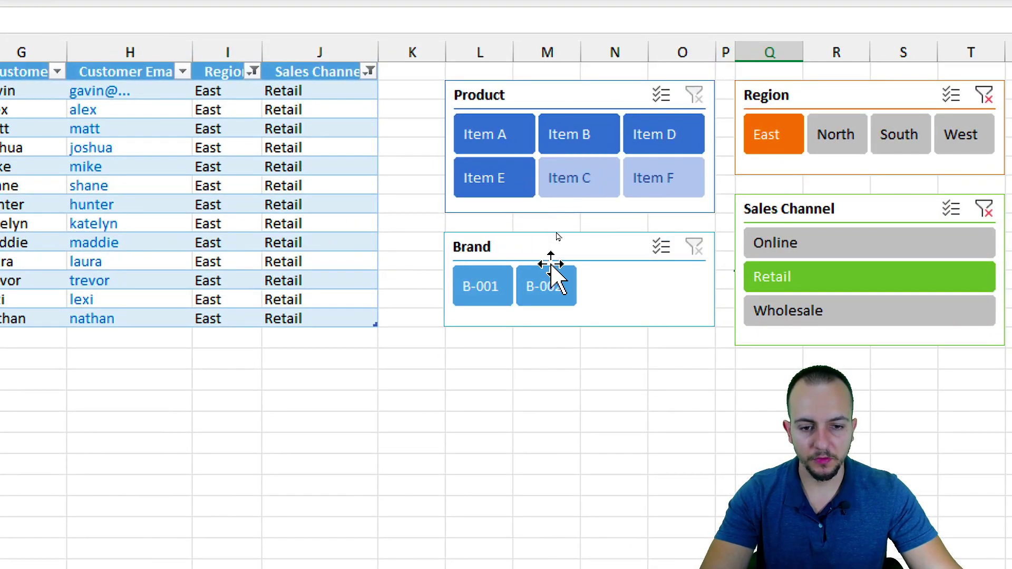
click(545, 298)
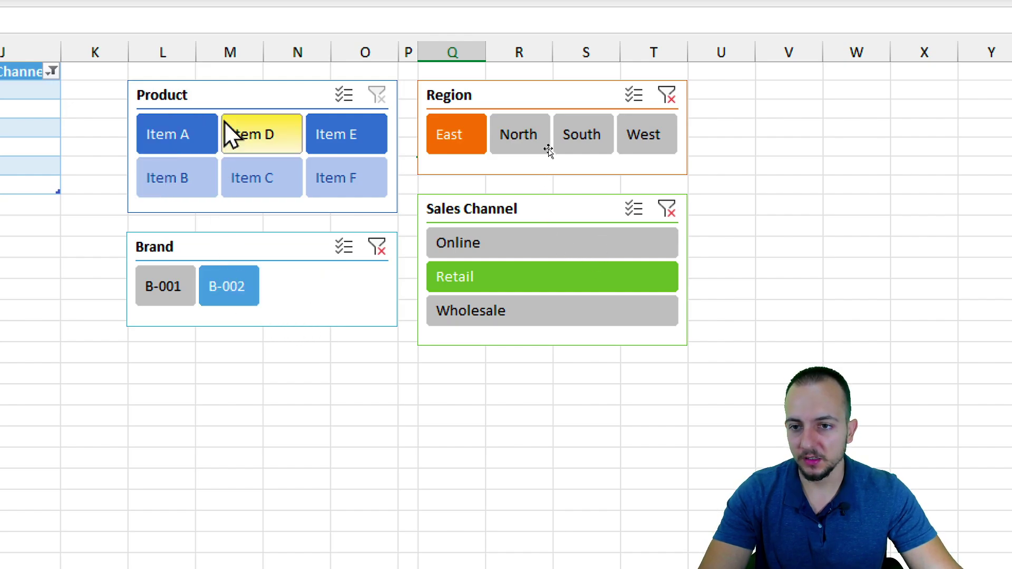
- In Product Slicer Settings, turn off Display header and leave Hide items with no data unchecked
click(239, 94)
right_click(240, 94)
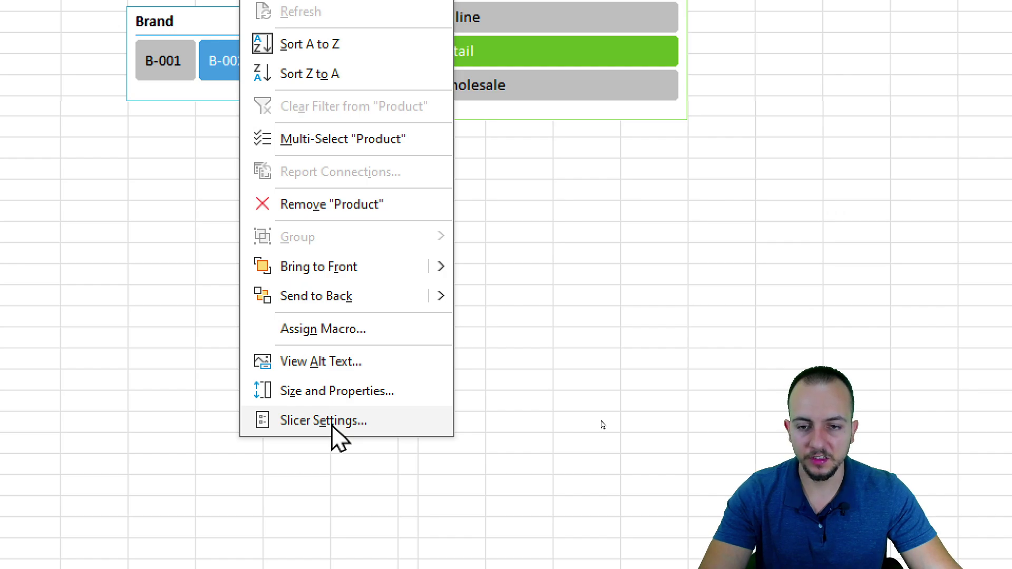
click(331, 424)
drag(306, 316, 611, 138)
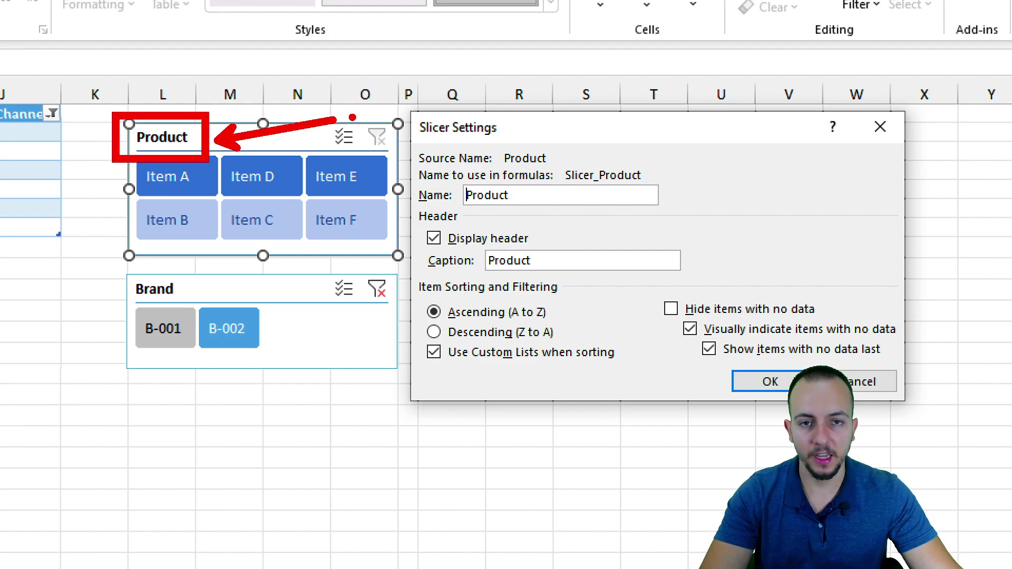
drag(519, 196, 449, 205)
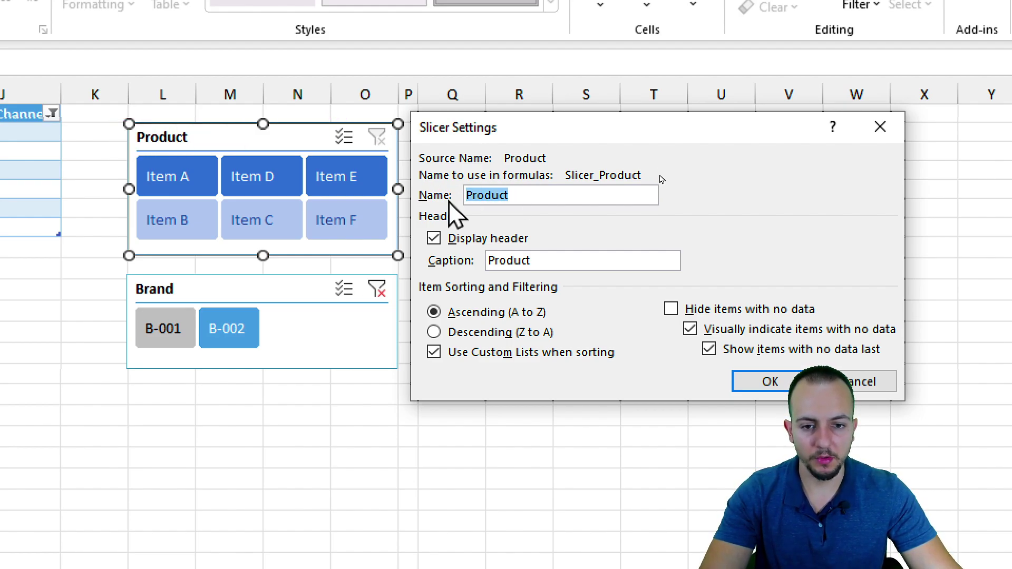
click(460, 242)
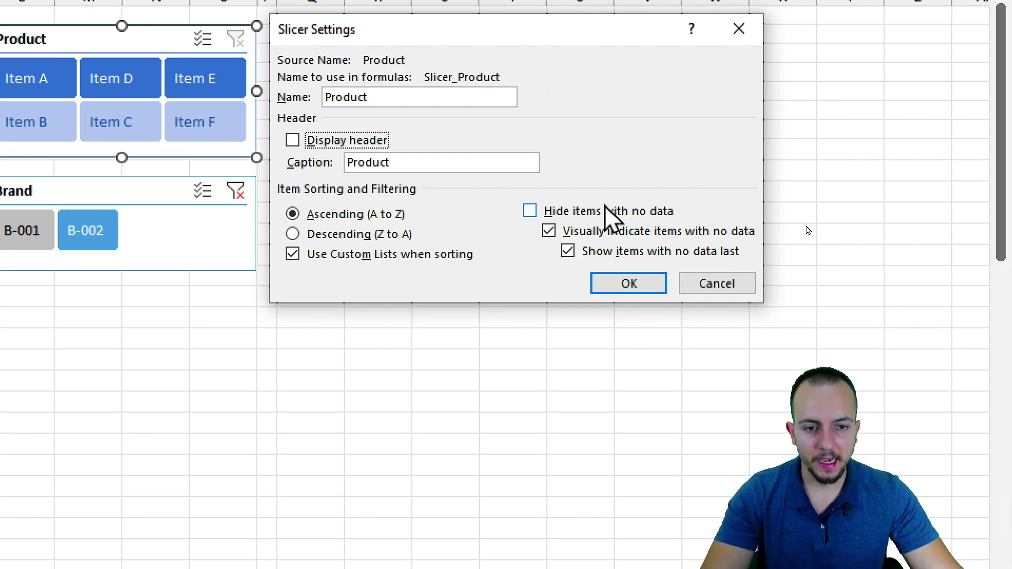
click(722, 311)
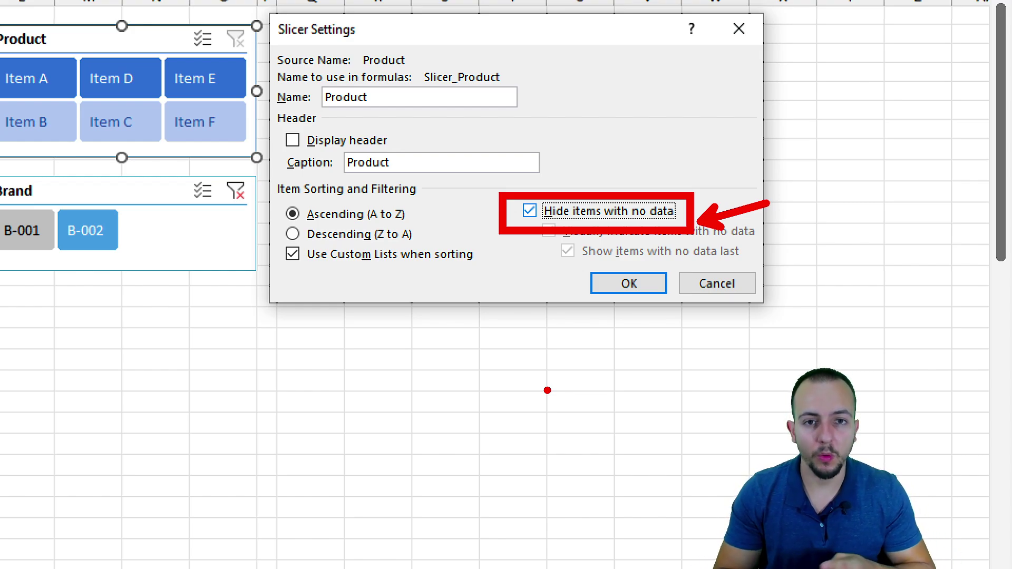
click(529, 211)
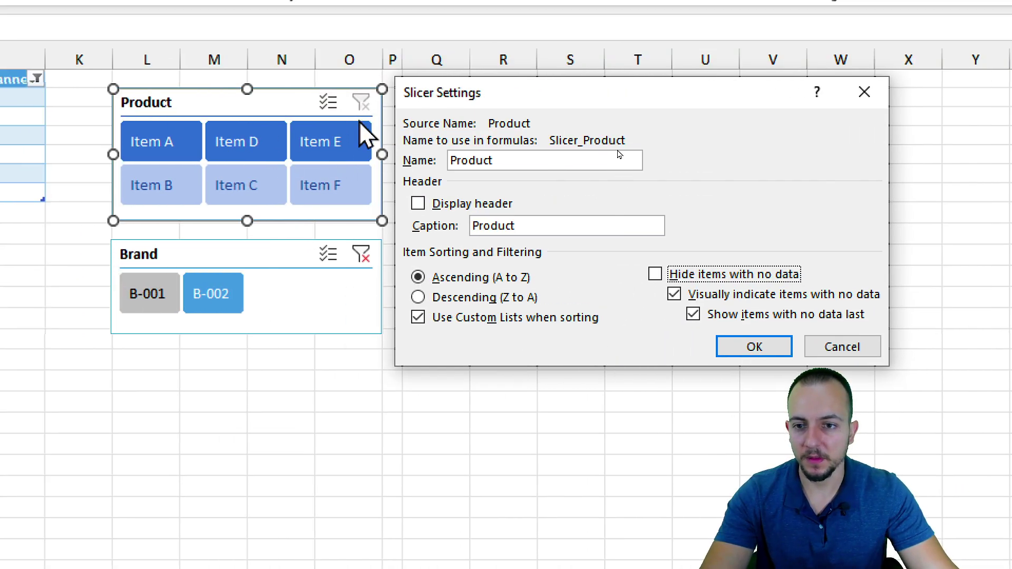
click(723, 348)
click(134, 368)
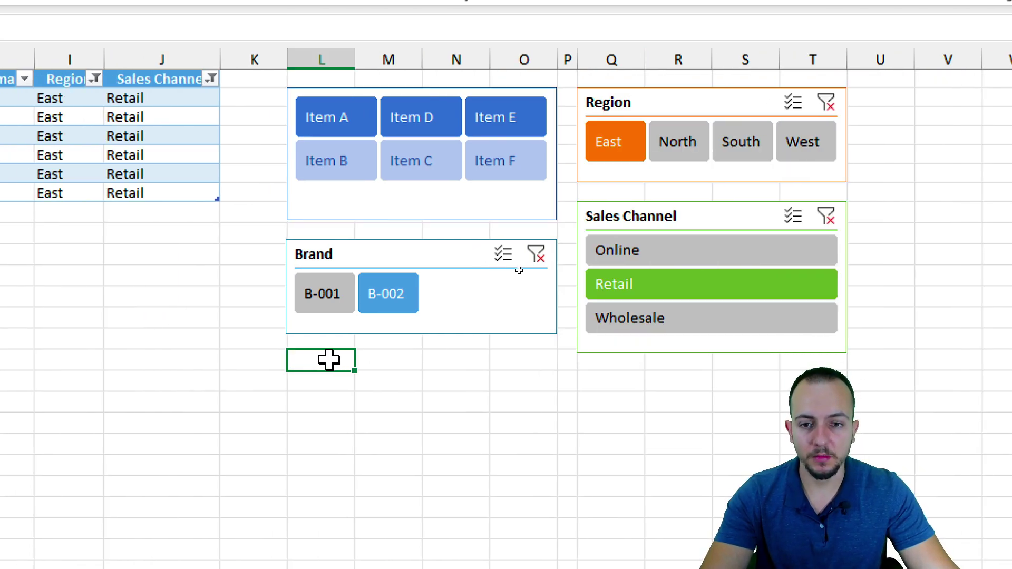
mouse_move(272, 69)
mouse_down()
mouse_move(406, 94)
mouse_move(566, 103)
mouse_up()
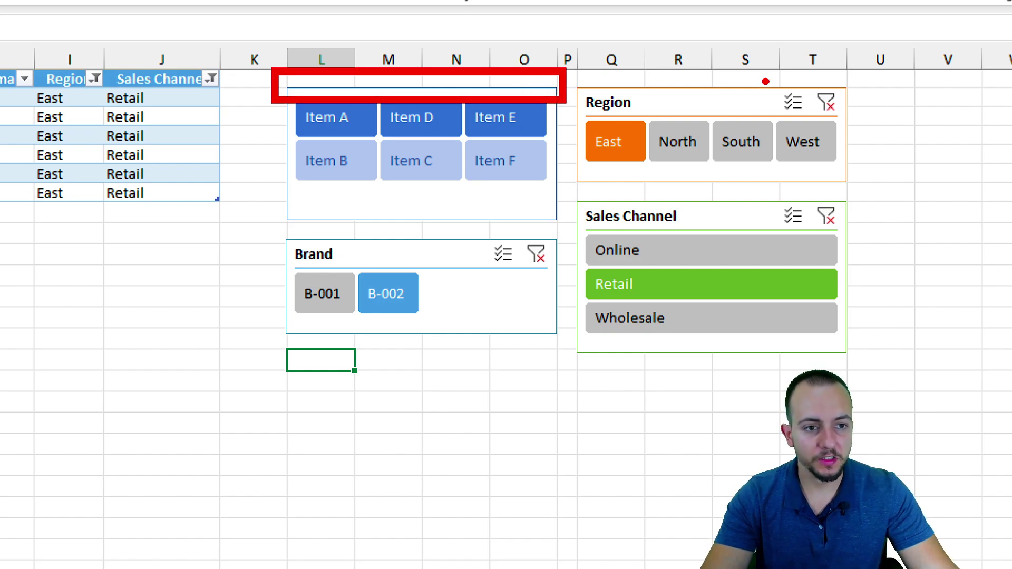
mouse_move(762, 78)
mouse_down()
mouse_move(812, 122)
mouse_move(862, 73)
mouse_up()
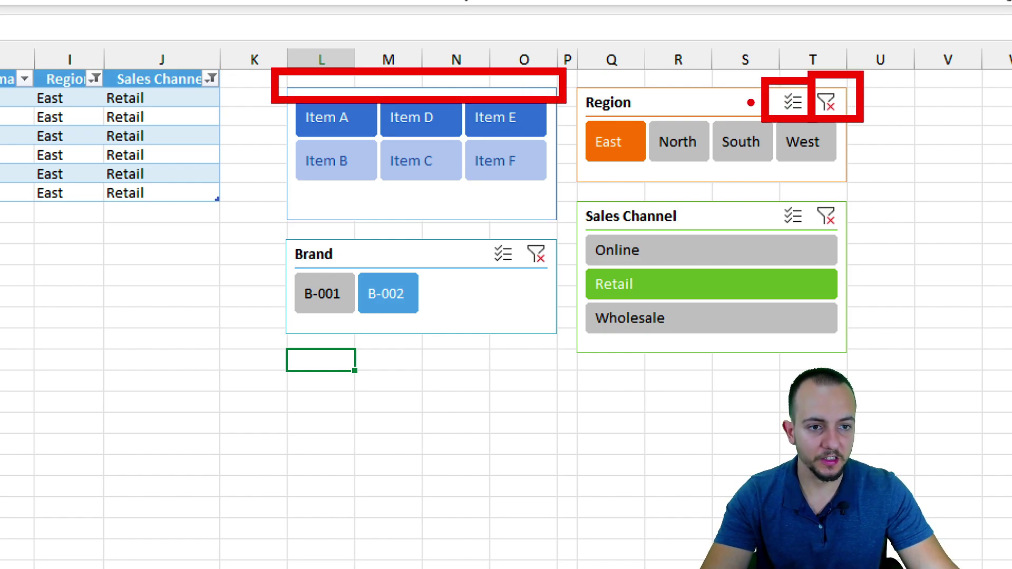
drag(752, 101, 697, 134)
drag(883, 120, 921, 156)
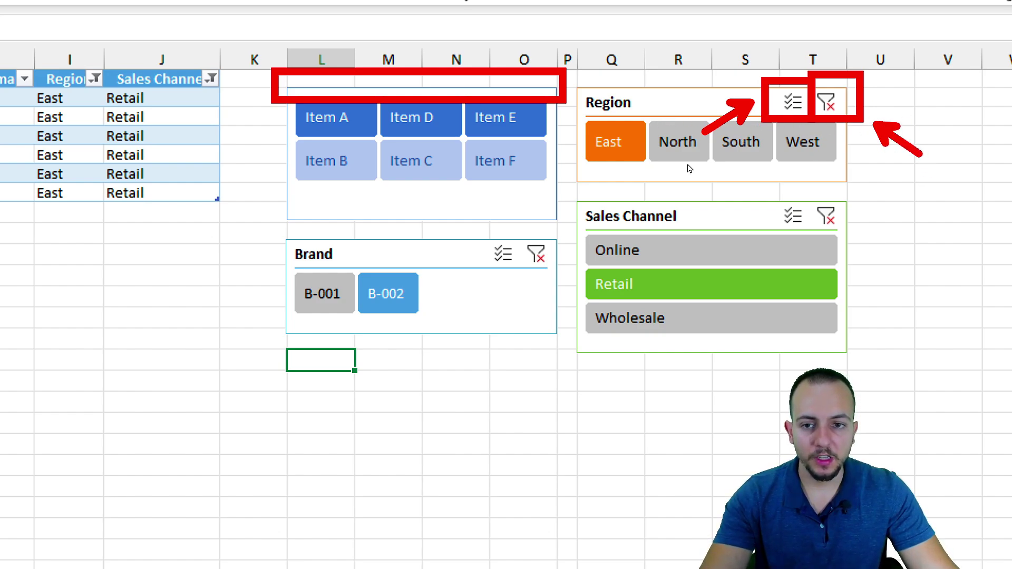
key(Escape)
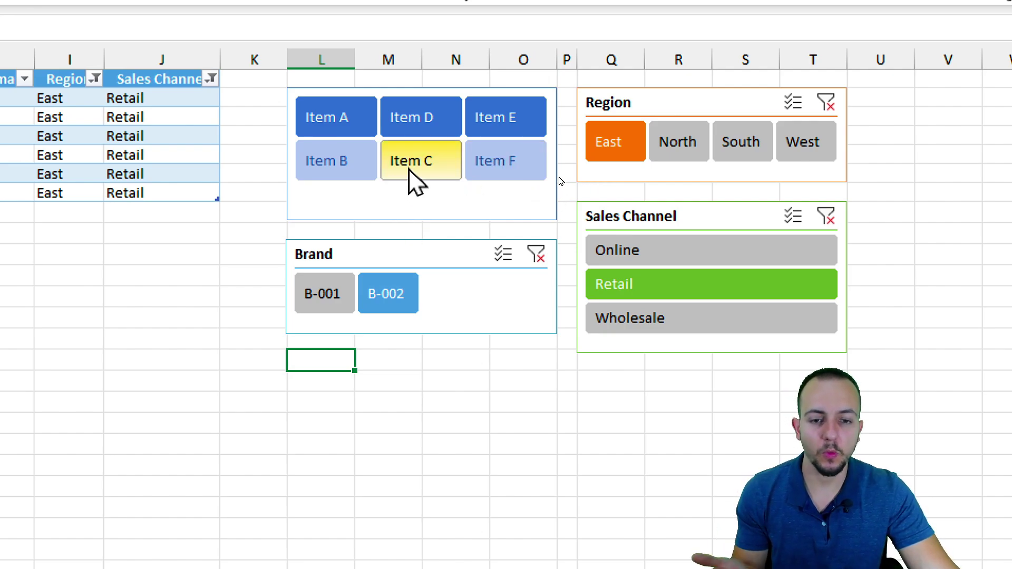
- Clear the filters on the Brand, Sales Channel and Region slicers
click(537, 255)
click(825, 216)
click(826, 103)
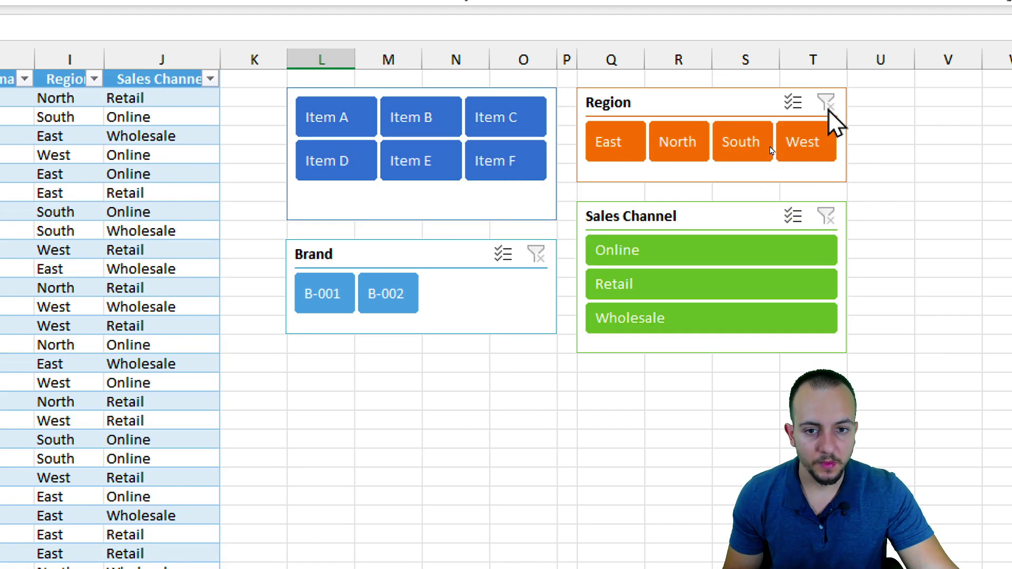
- Toggle the Product filter between Item A and Item B, ending on Item B
click(440, 131)
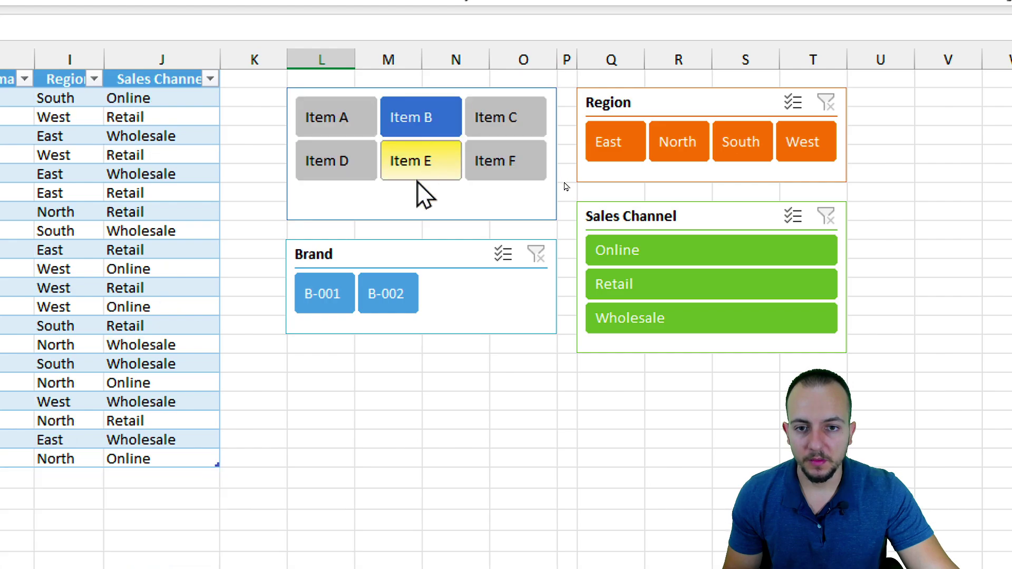
click(362, 138)
click(387, 133)
click(358, 134)
click(432, 138)
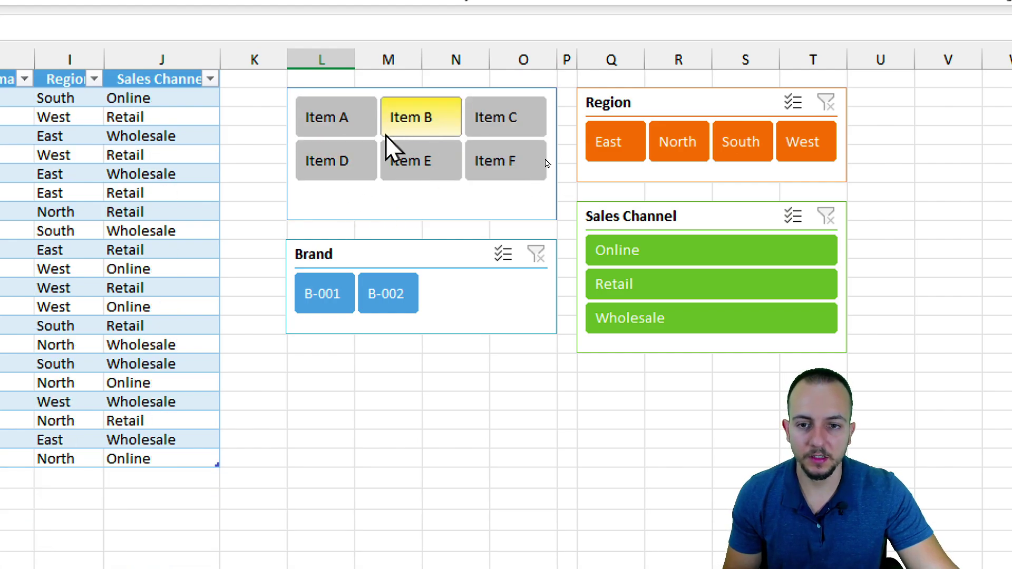
click(373, 136)
click(445, 129)
click(343, 125)
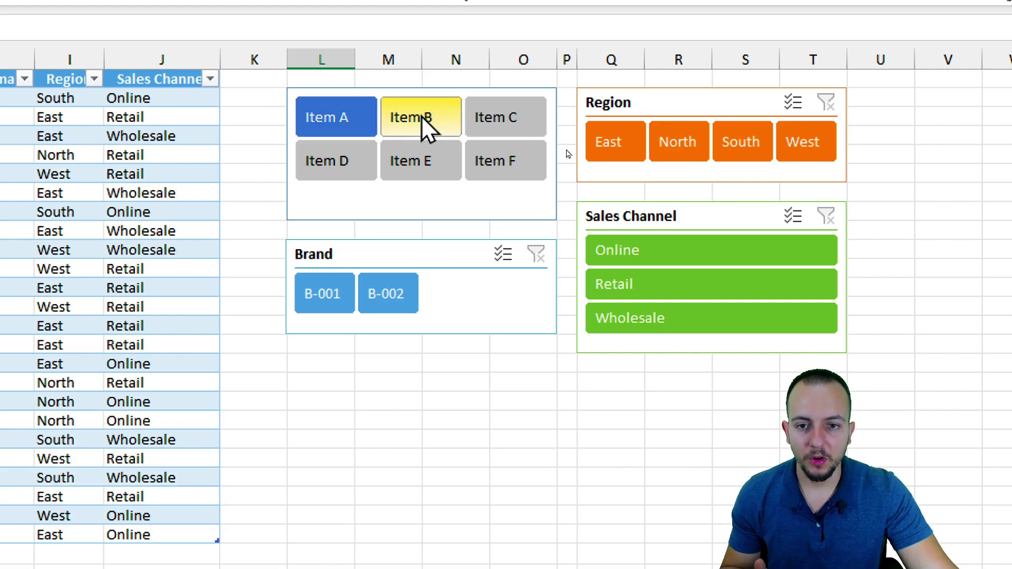
click(343, 127)
click(401, 121)
click(361, 117)
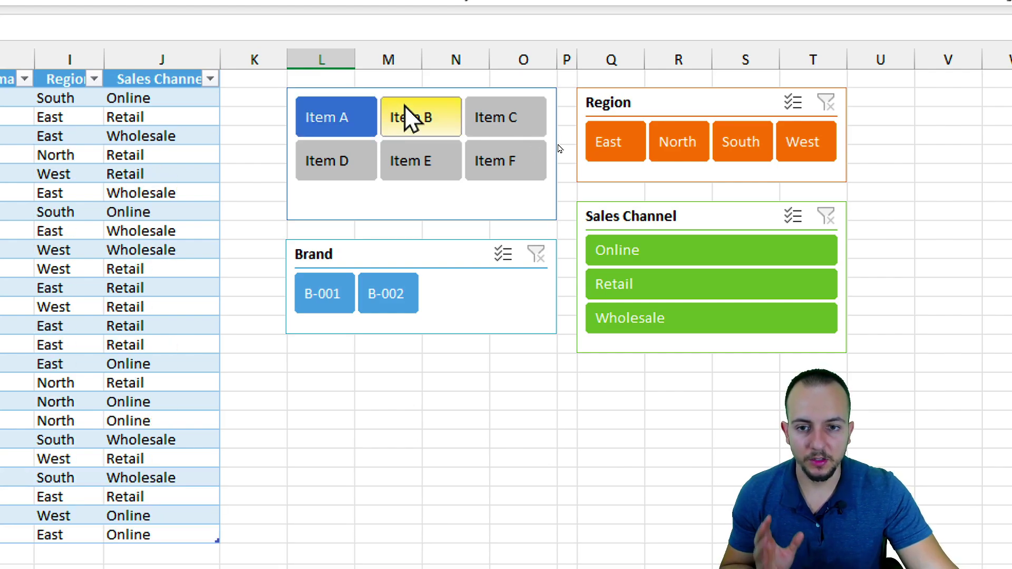
click(416, 127)
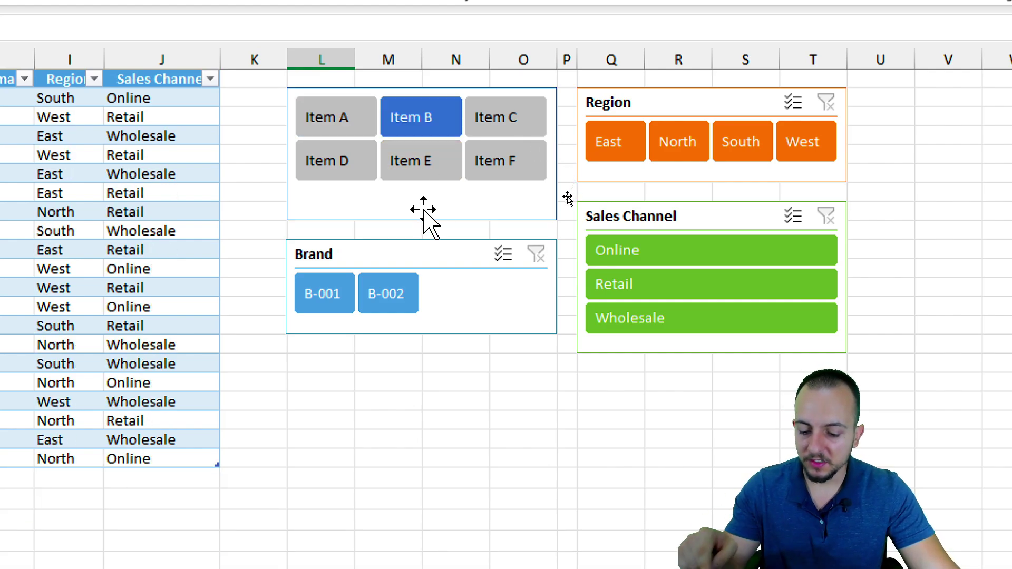
- Add Items A and D to the product filter, then narrow it to Item E alone
ctrl+click(357, 131)
ctrl+click(349, 174)
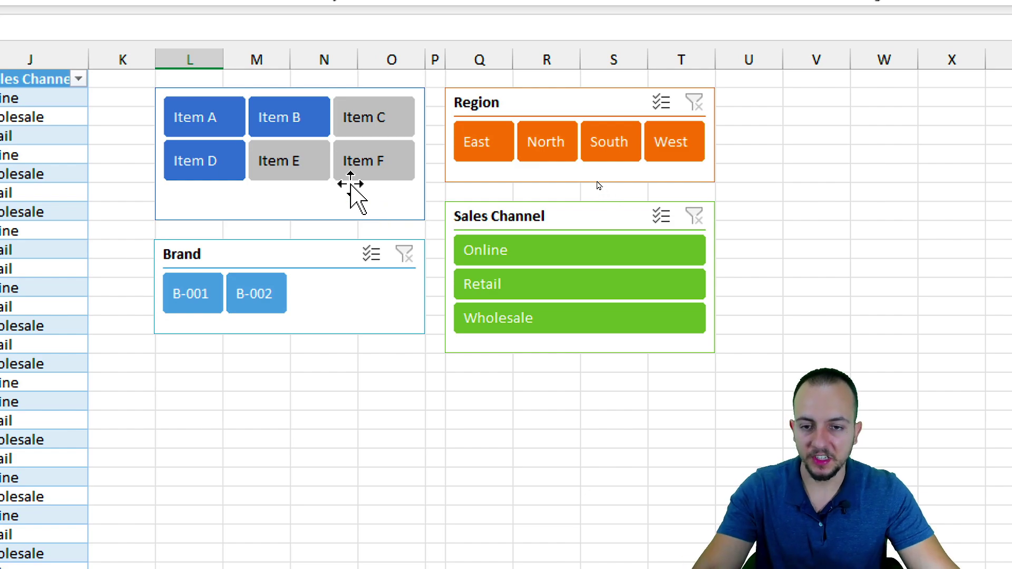
drag(371, 147, 354, 167)
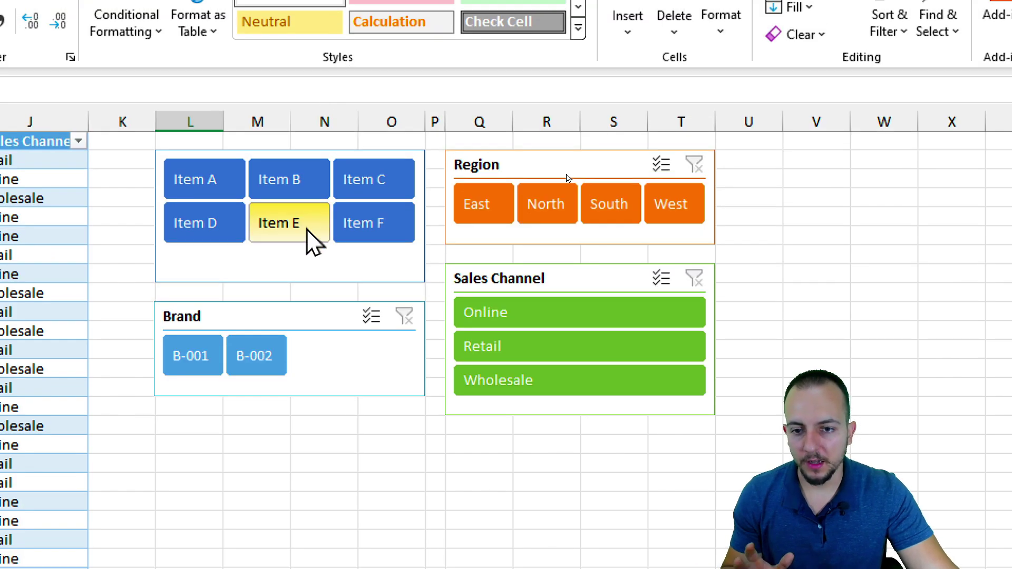
click(308, 165)
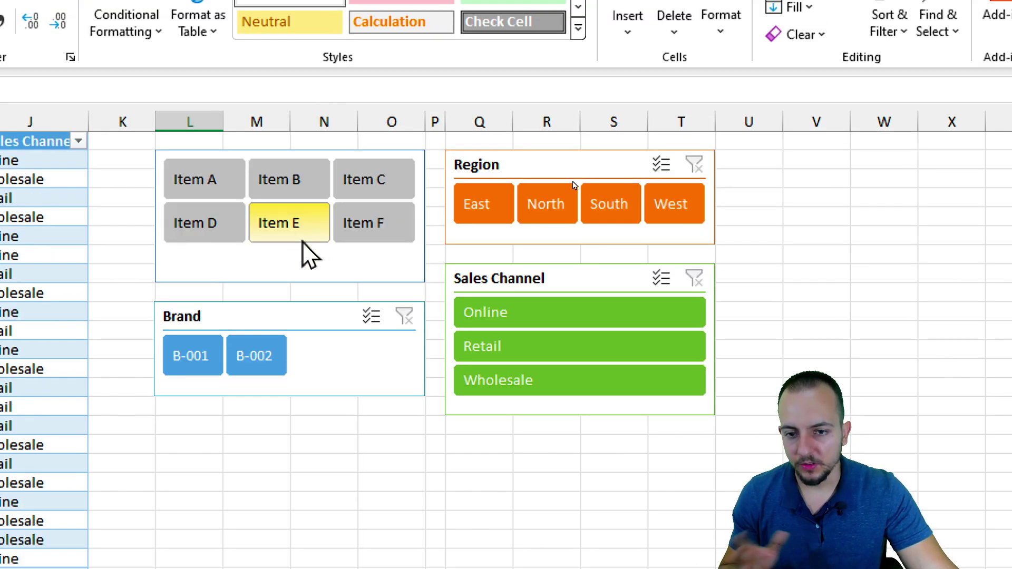
click(258, 132)
click(274, 232)
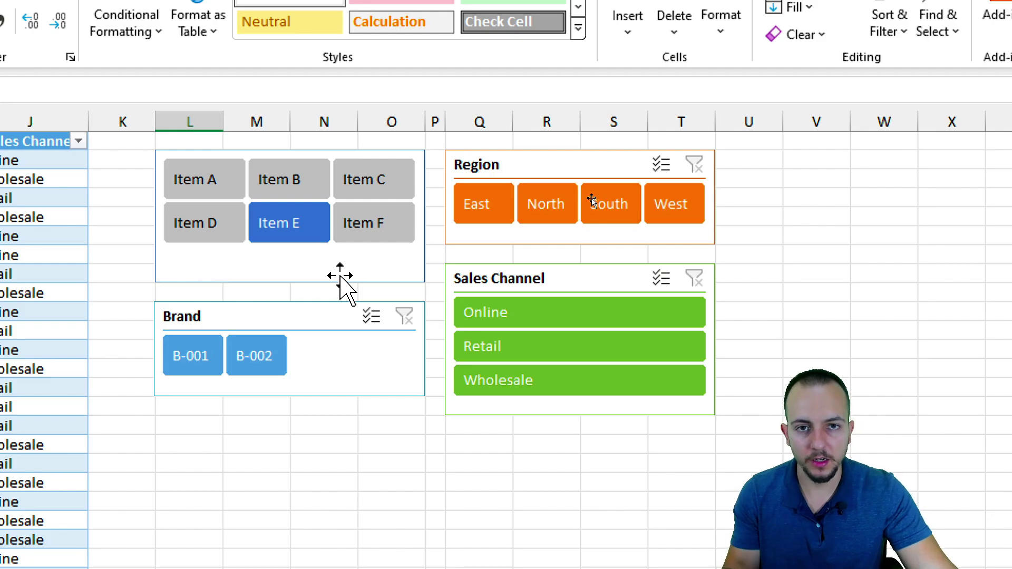
- Clear the Product slicer's filter from its context menu, then deselect the slicer
right_click(341, 280)
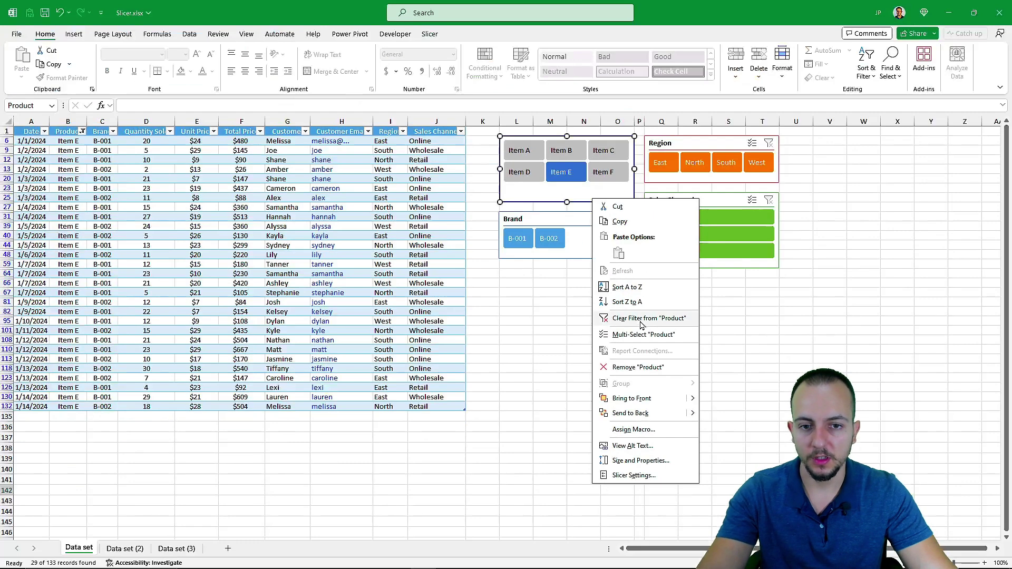
click(438, 337)
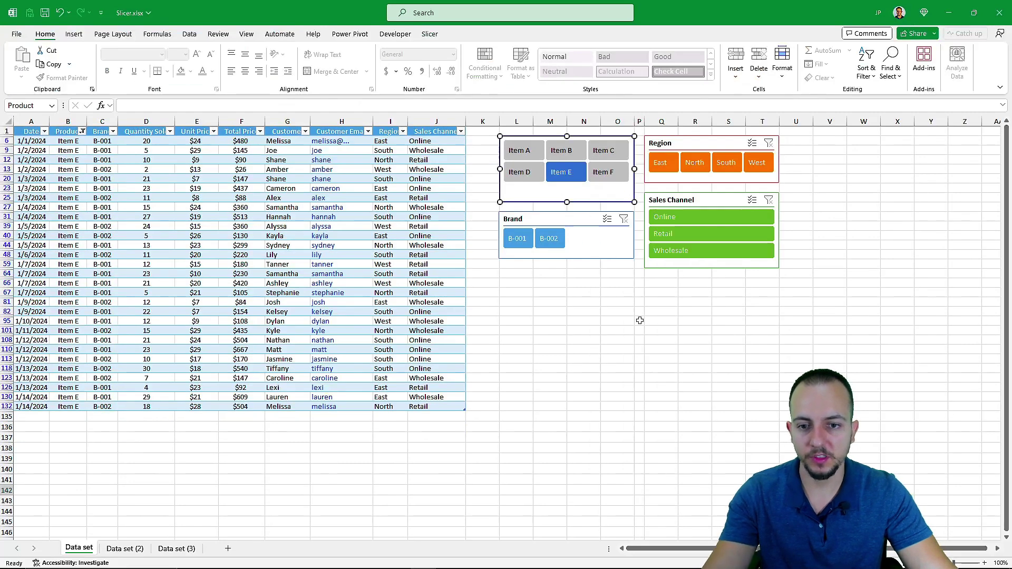
click(395, 335)
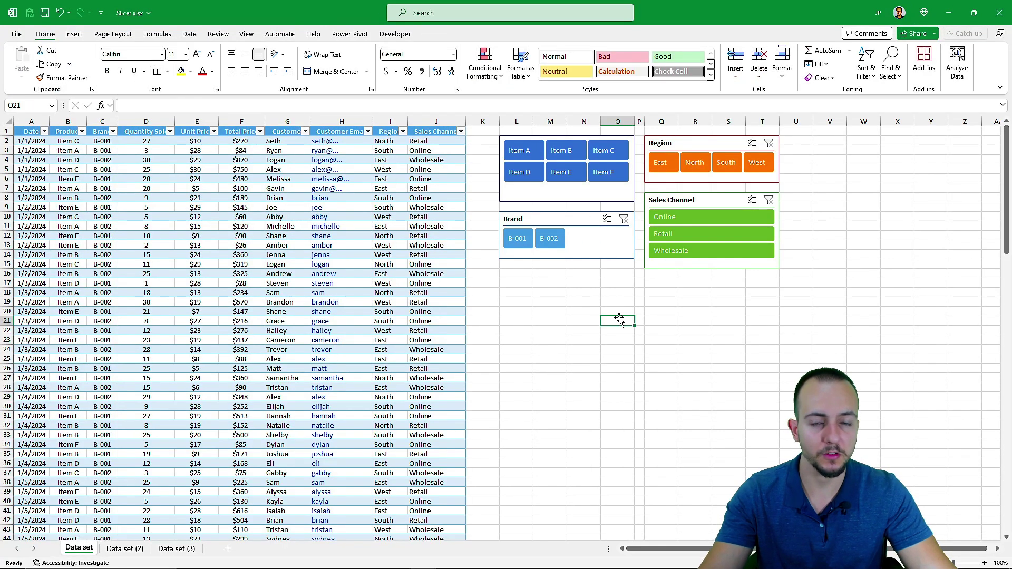